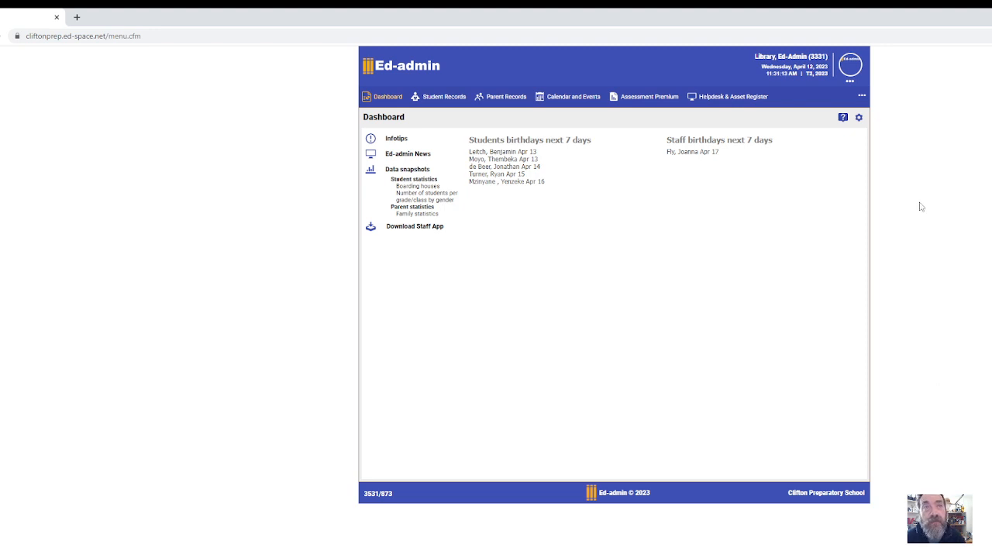
# Open the public Library Search page, search it for "harry", look through the results and highlight the page's web address.
pyautogui.click(862, 99)
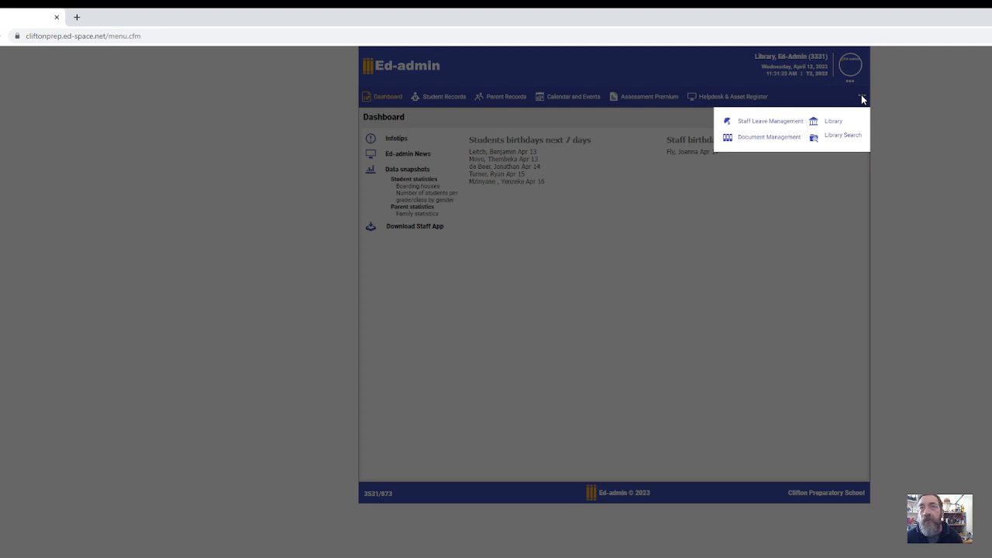
pyautogui.click(842, 137)
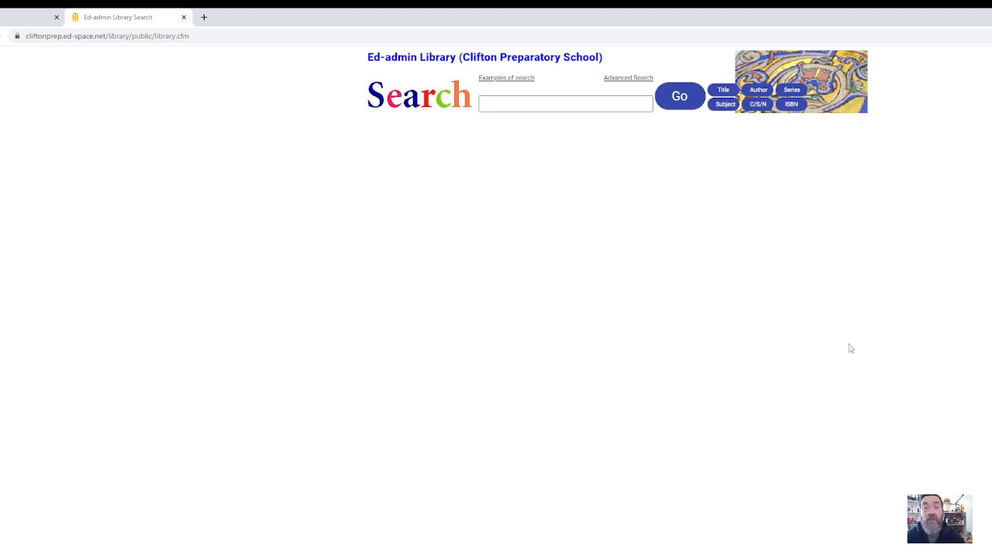
pyautogui.write('harry')
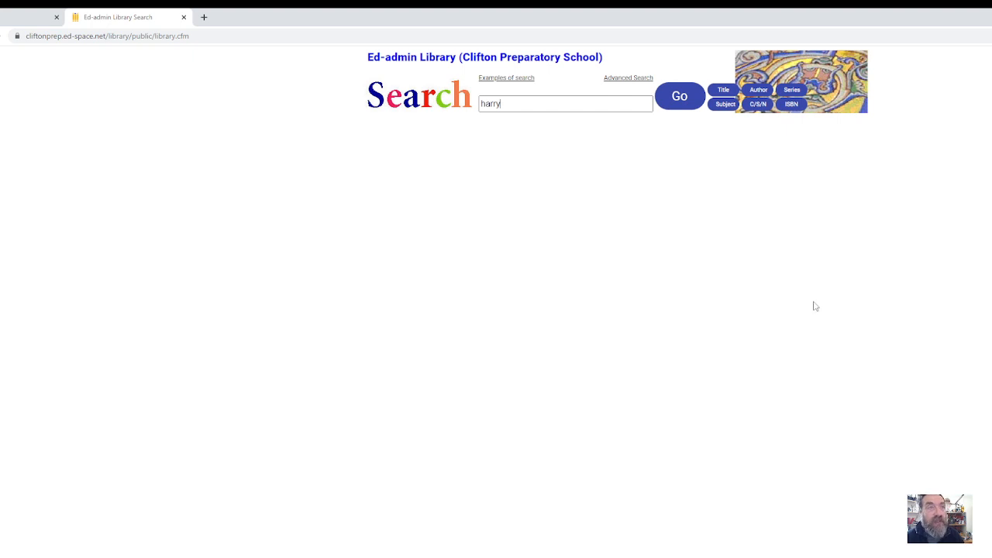
pyautogui.click(673, 100)
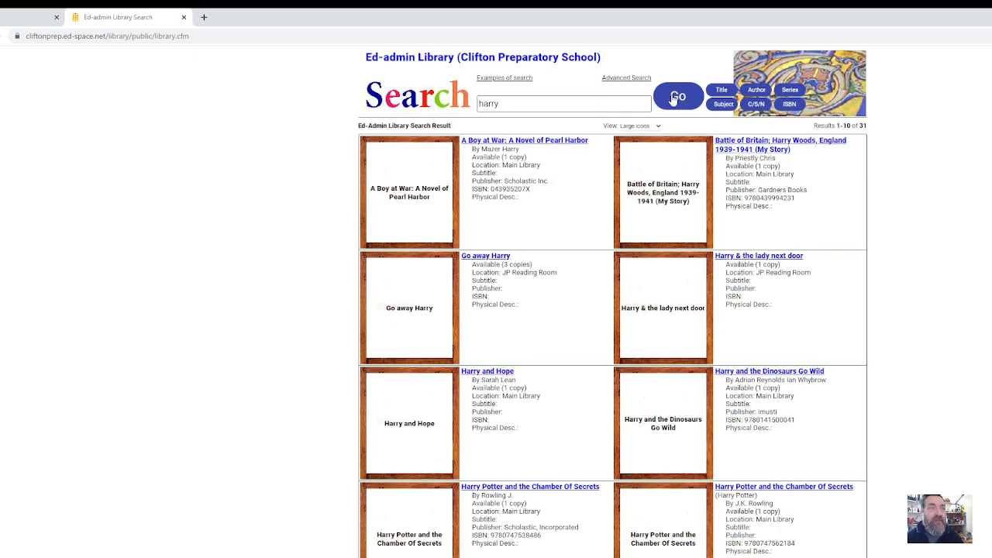
pyautogui.scroll(-3, 795, 319)
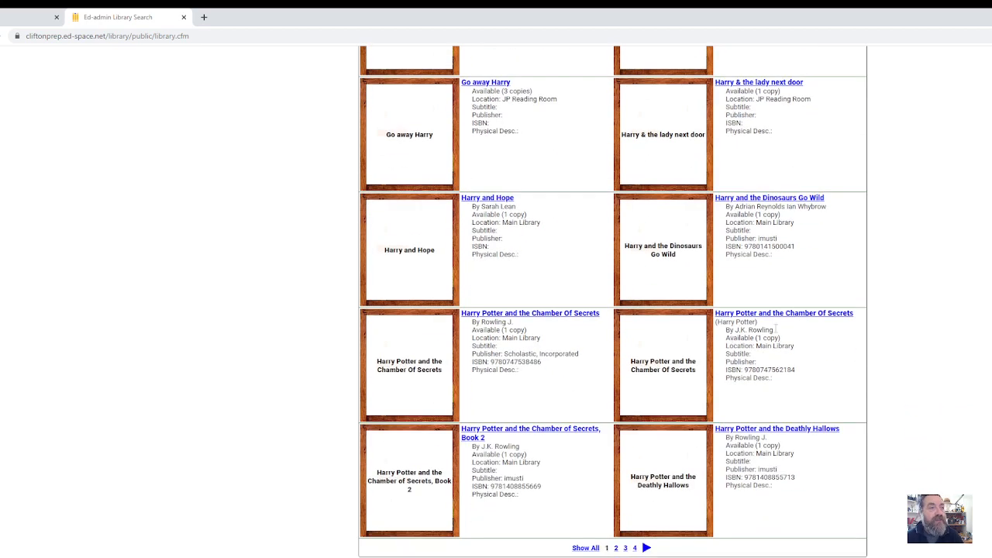
pyautogui.scroll(3, 698, 398)
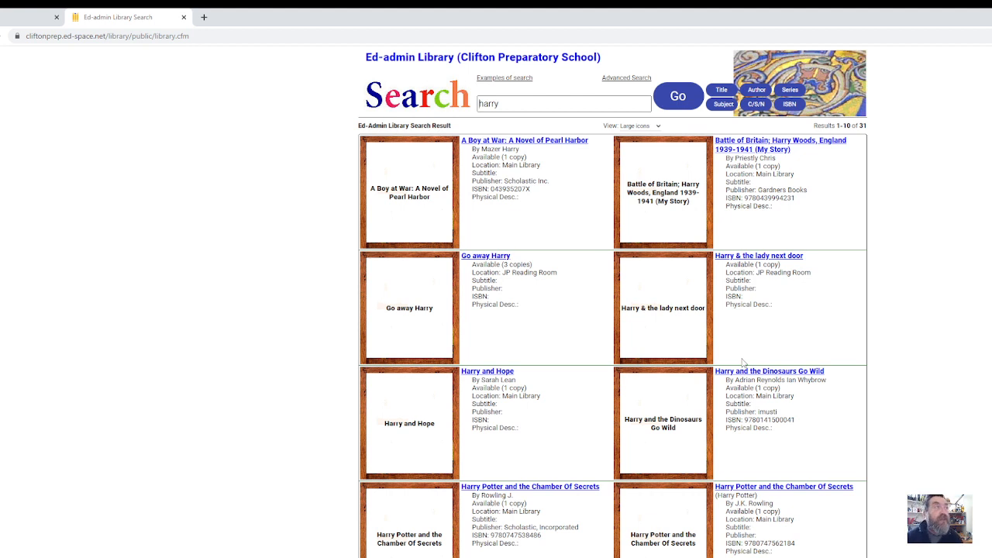
pyautogui.moveTo(194, 36); pyautogui.dragTo(18, 32)
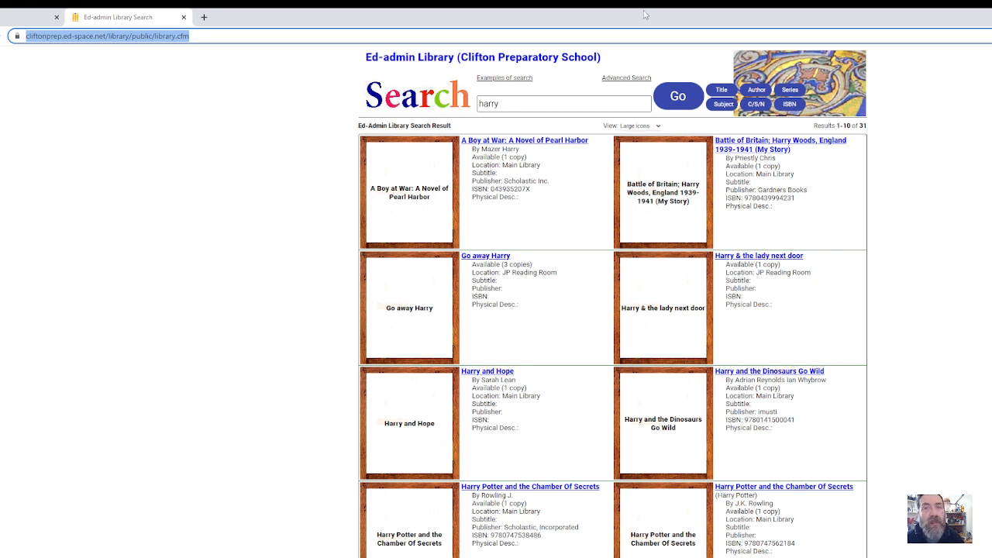
# Return to the Ed-admin dashboard and open the Library module's Circulation window.
pyautogui.click(20, 18)
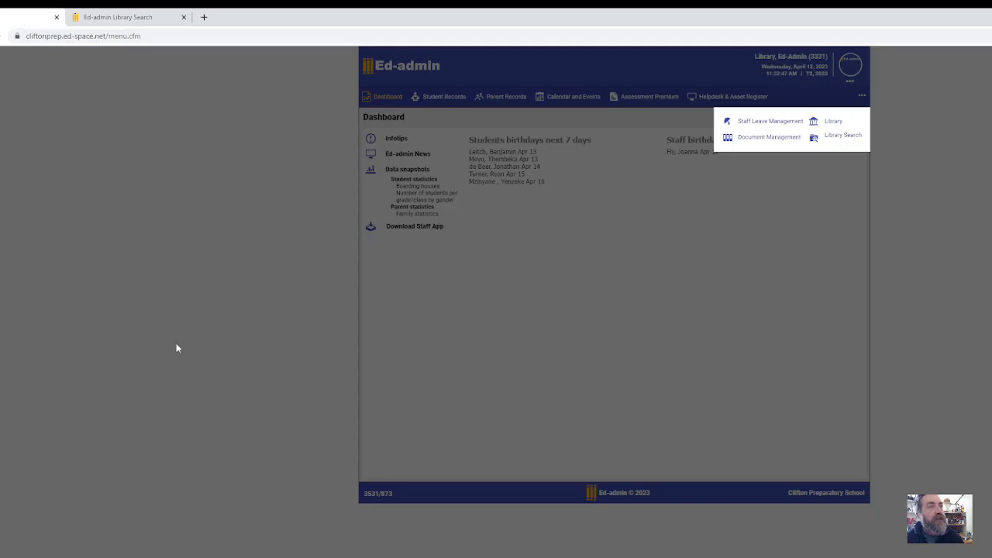
pyautogui.click(835, 125)
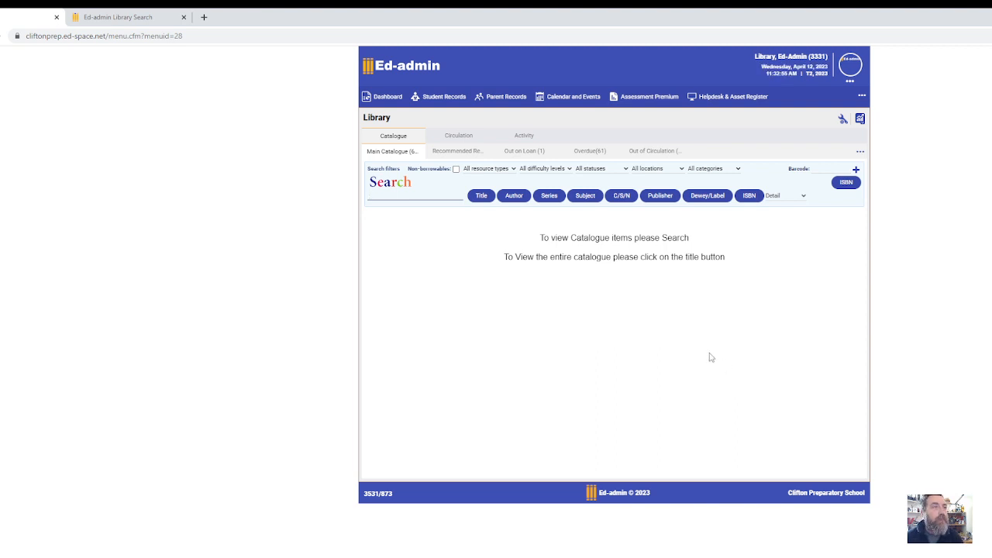
pyautogui.click(449, 141)
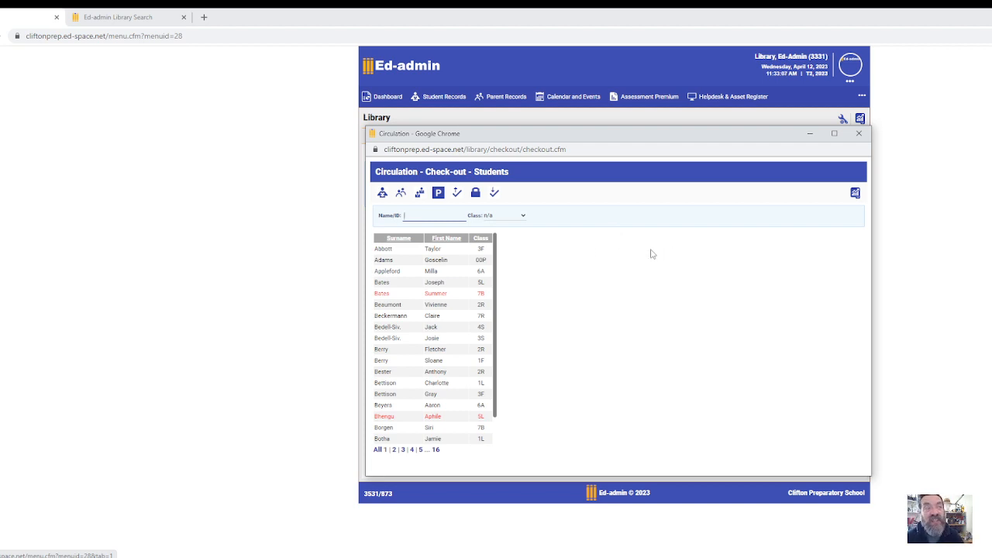
# Filter the student check-out list to class 6H and open the record of the student listed in red.
pyautogui.click(522, 216)
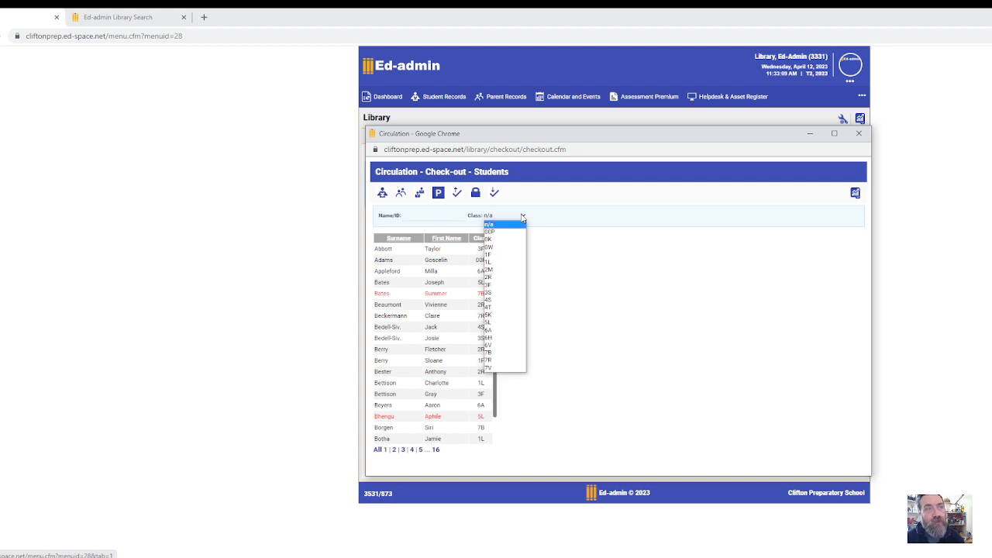
pyautogui.click(522, 216)
pyautogui.click(522, 216)
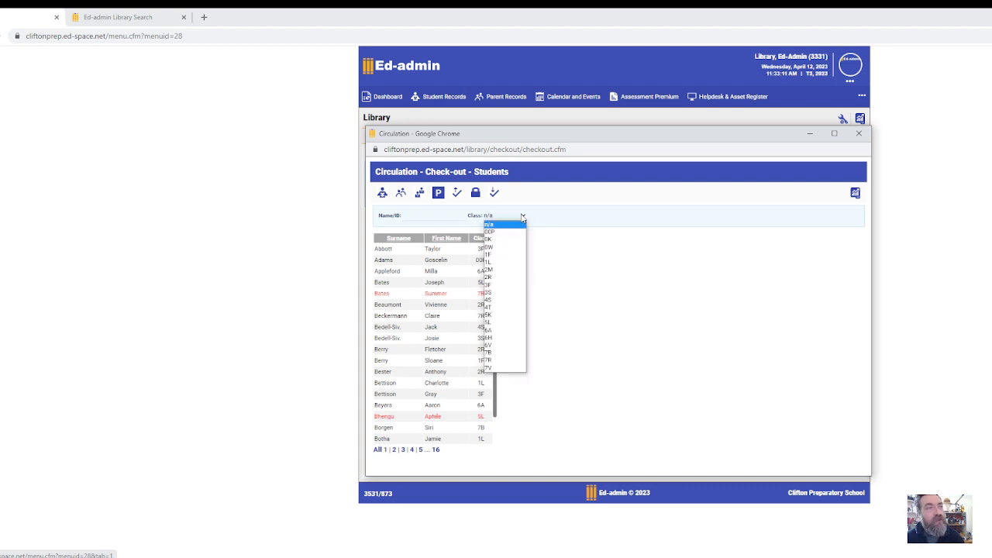
pyautogui.click(513, 339)
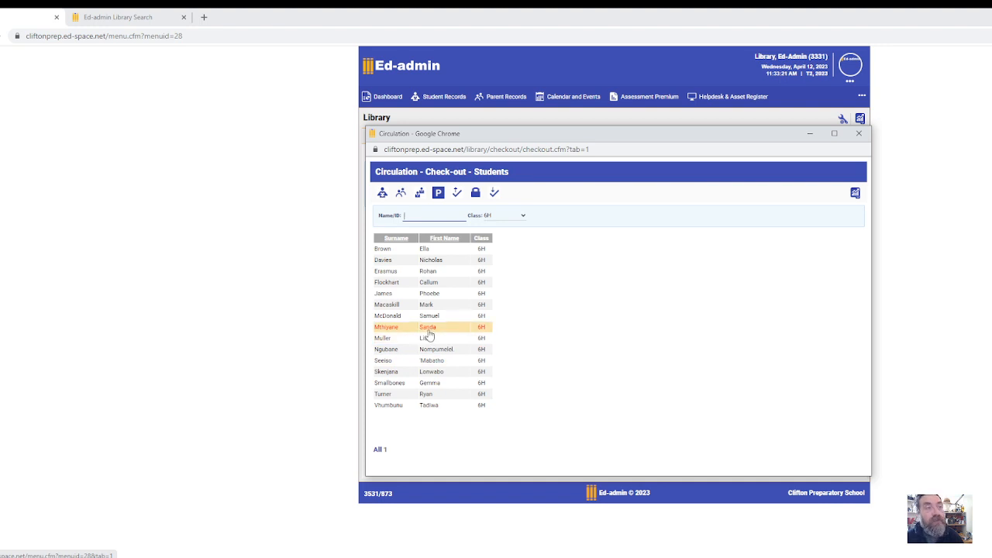
pyautogui.click(429, 333)
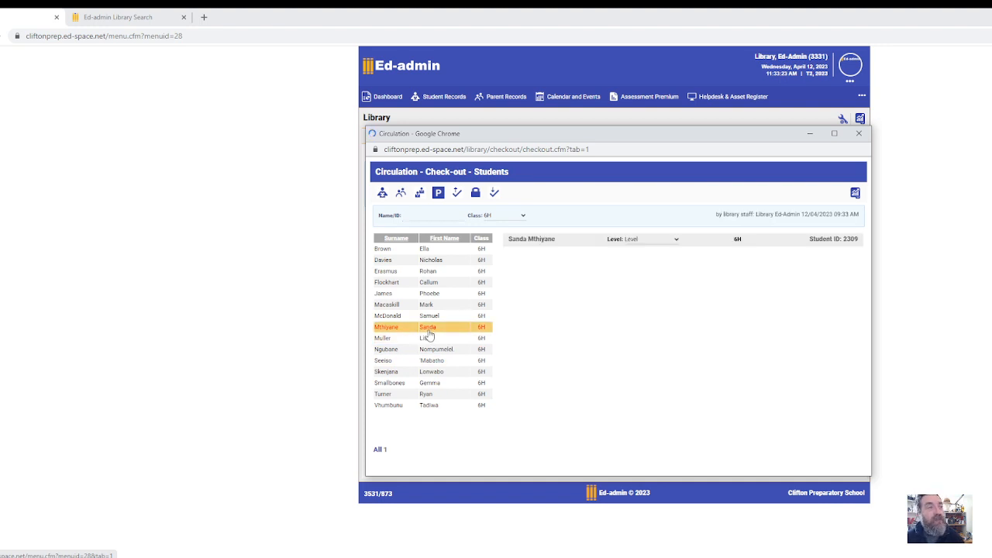
# Copy the barcode of the overdue book One Crazy Summer from the student's current loans.
pyautogui.click(527, 422)
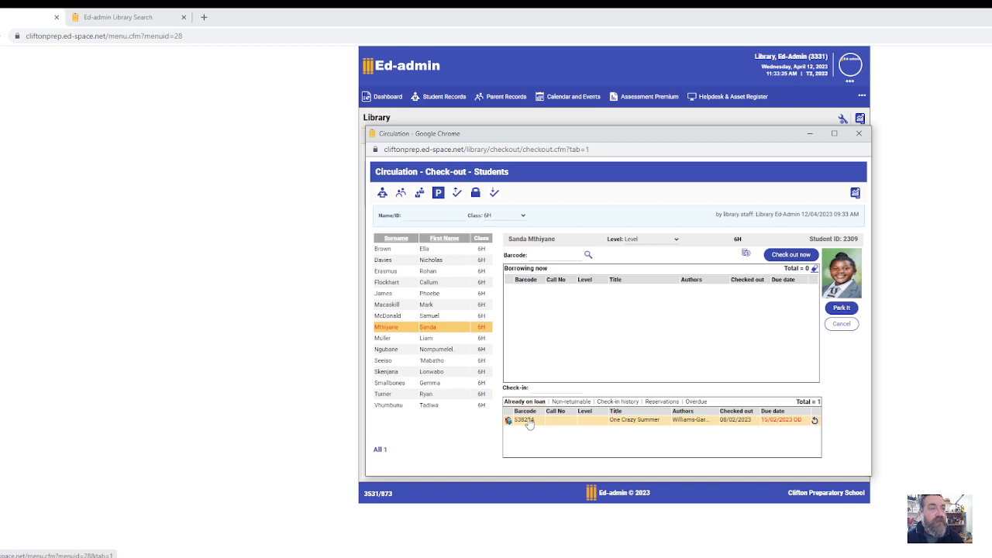
pyautogui.doubleClick(528, 421)
pyautogui.rightClick(529, 423)
pyautogui.click(546, 430)
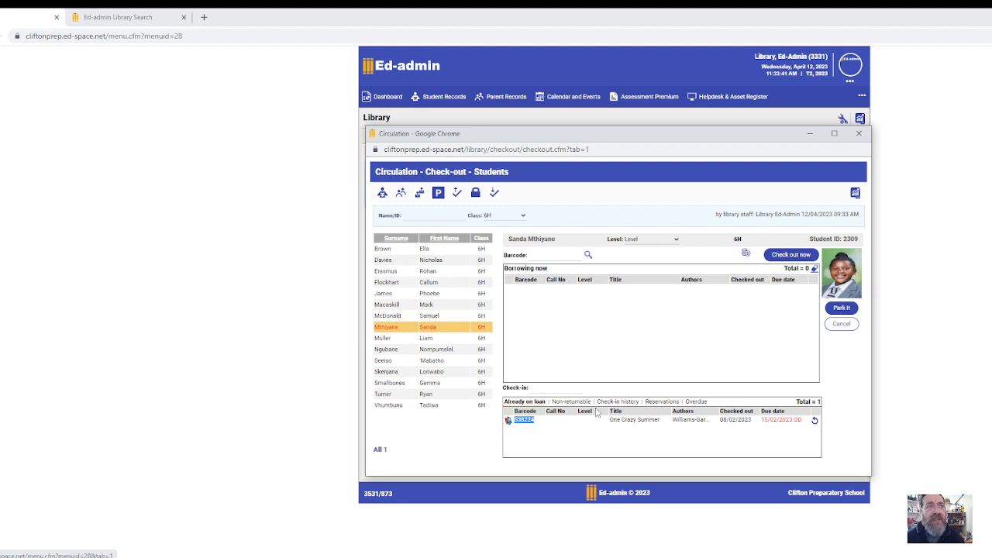
# Check in One Crazy Summer on the Check-in page using the copied barcode 538224.
pyautogui.click(495, 193)
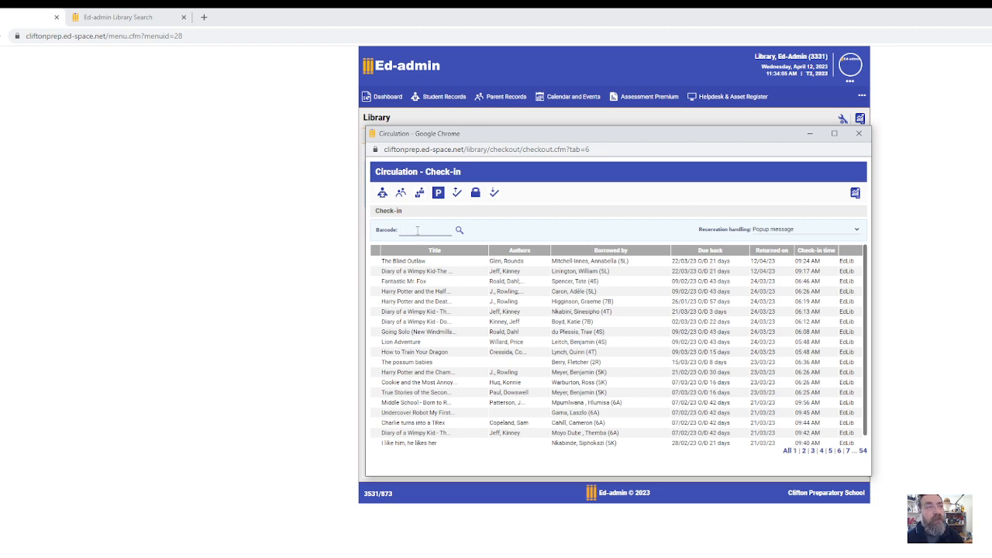
pyautogui.rightClick(417, 231)
pyautogui.click(437, 314)
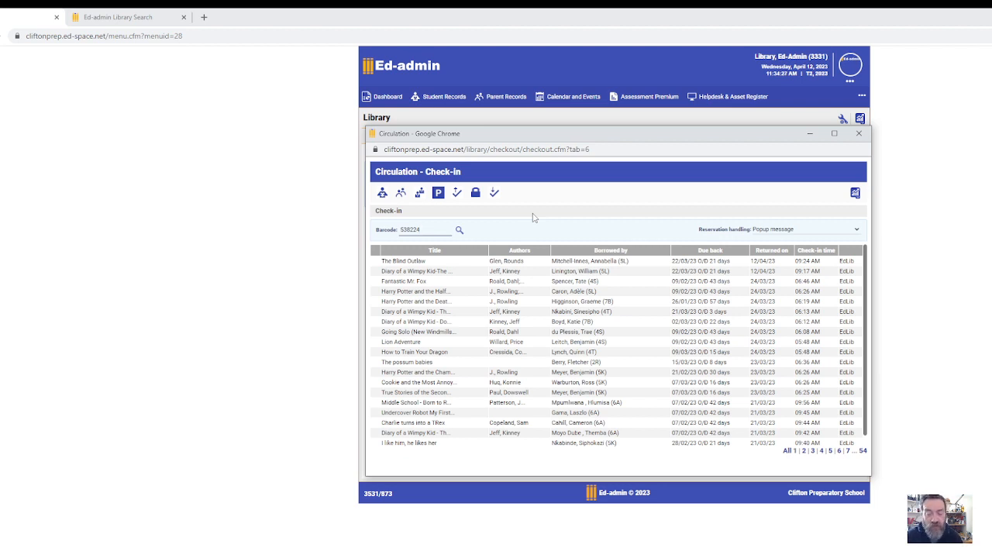
pyautogui.press('Return')
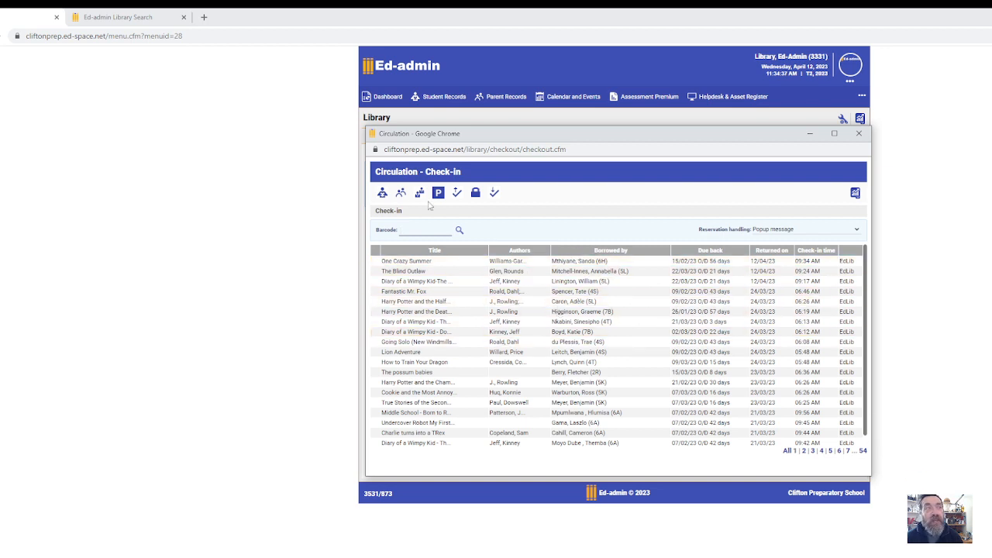
# Go back to student check-out, filter to class 6H and open the record of the student who returned One Crazy Summer.
pyautogui.click(382, 194)
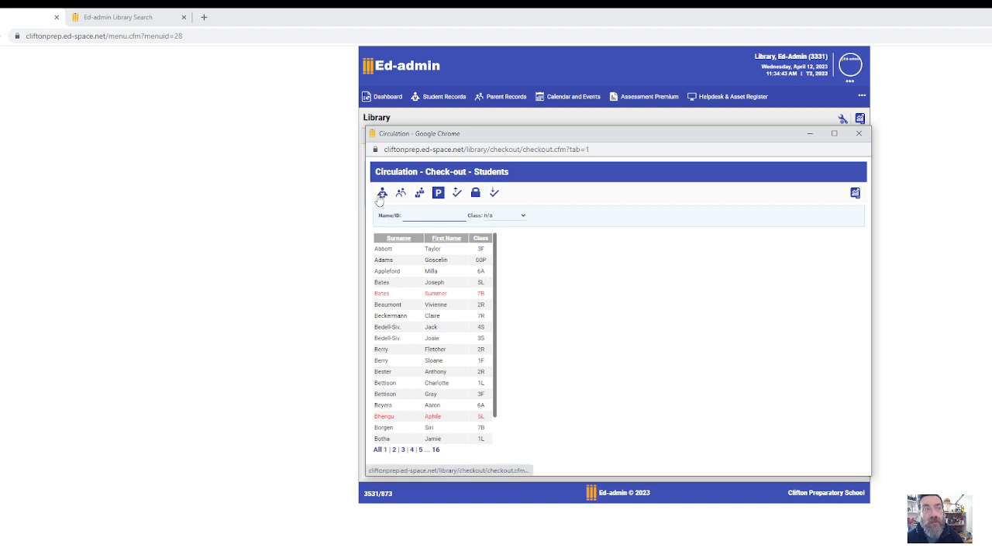
pyautogui.click(503, 217)
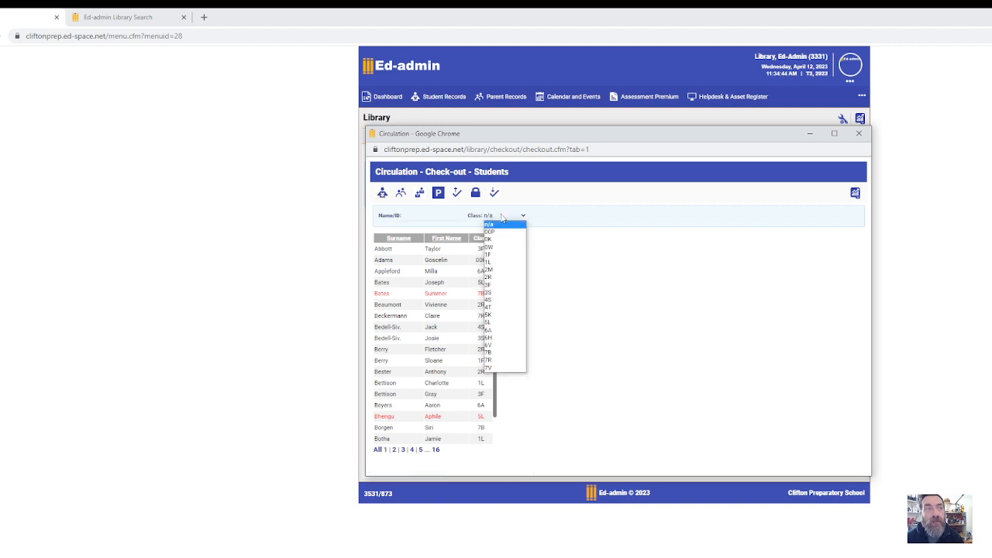
pyautogui.click(503, 338)
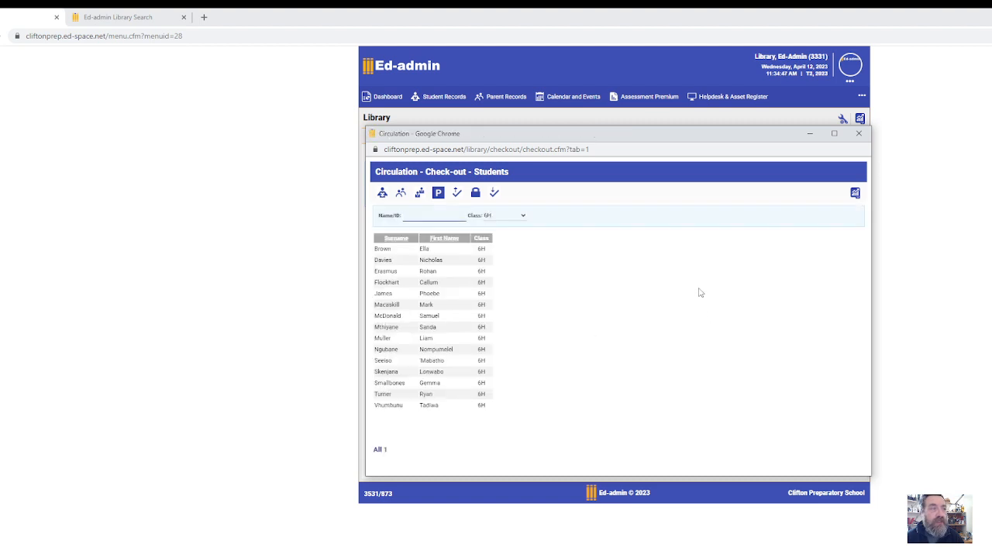
pyautogui.click(422, 332)
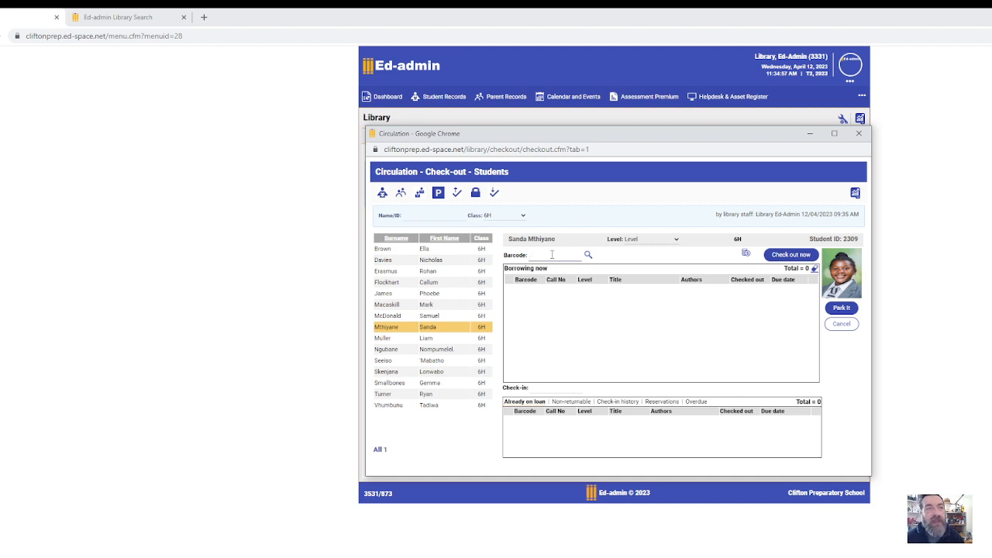
# Add One Crazy Summer to the student's borrowing list with barcode 538224 and complete the check-out.
pyautogui.rightClick(550, 256)
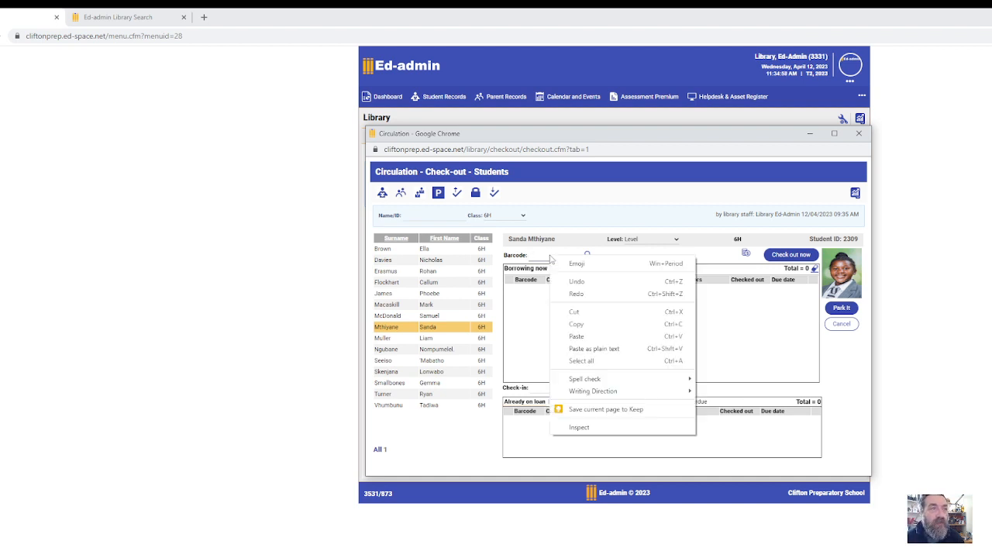
pyautogui.click(576, 336)
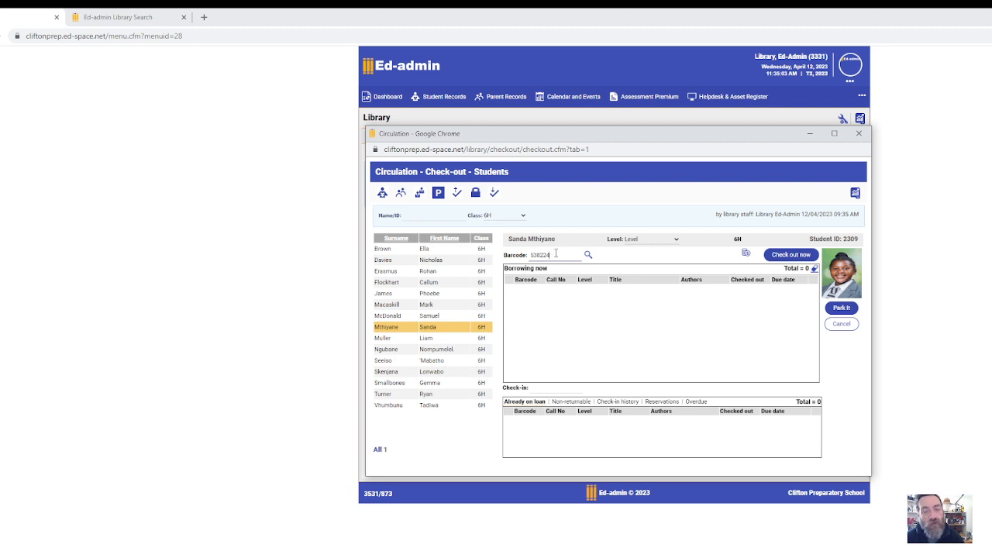
pyautogui.press('Return')
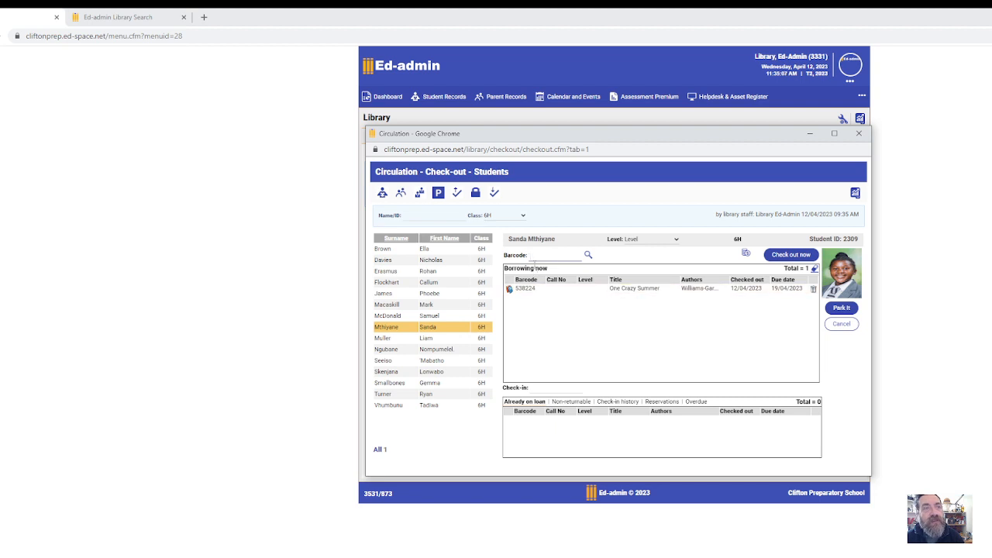
pyautogui.click(791, 255)
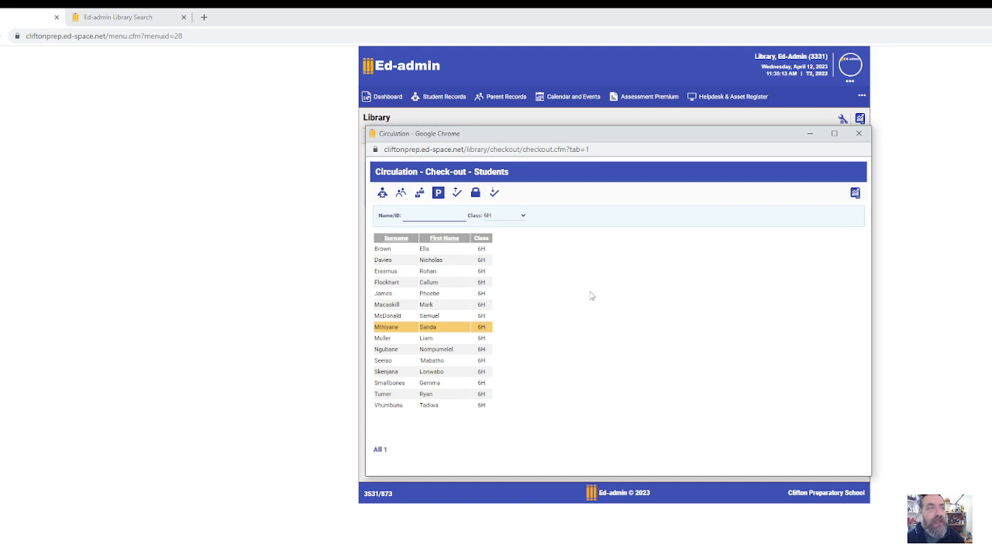
# Review the borrower's current loans again and view the loan records of other class 6H students.
pyautogui.click(407, 329)
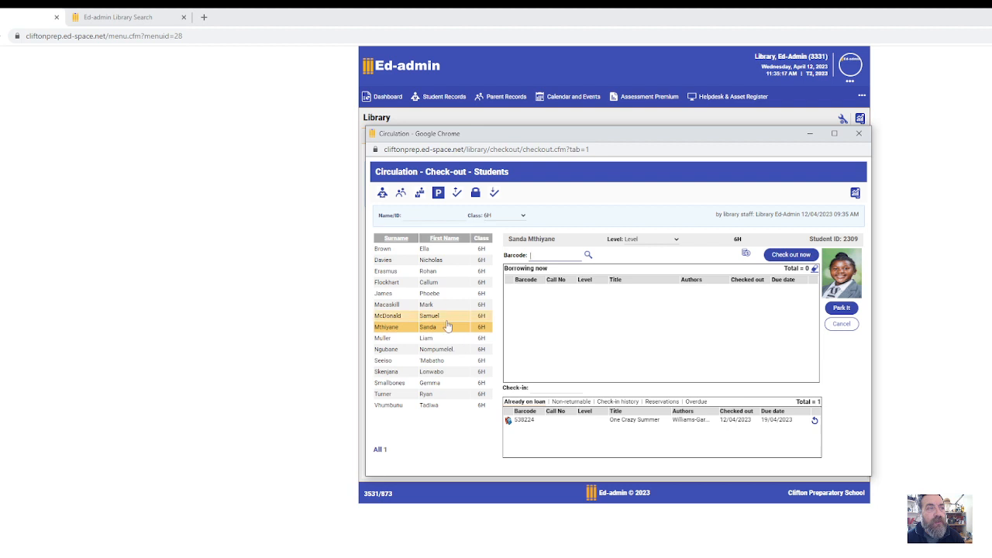
pyautogui.click(445, 316)
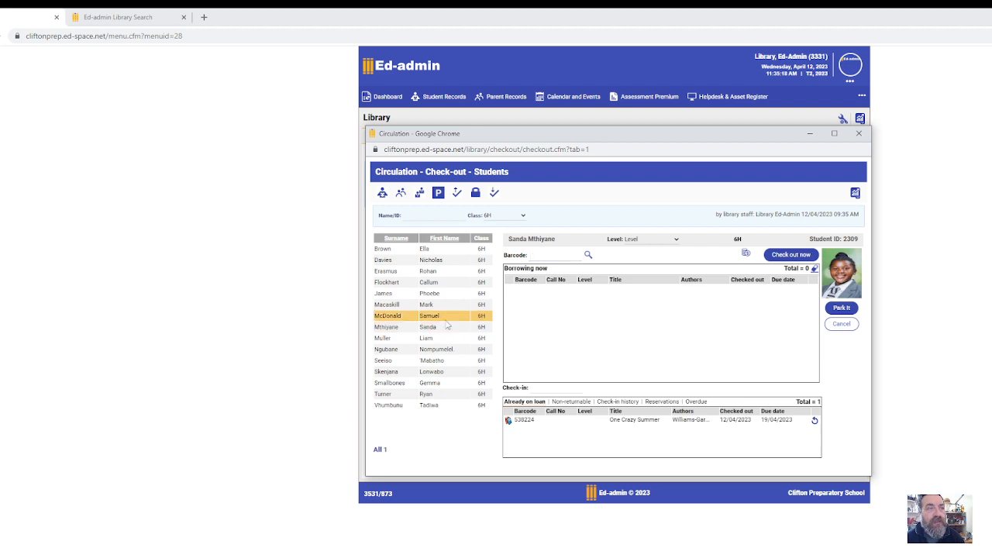
pyautogui.click(440, 284)
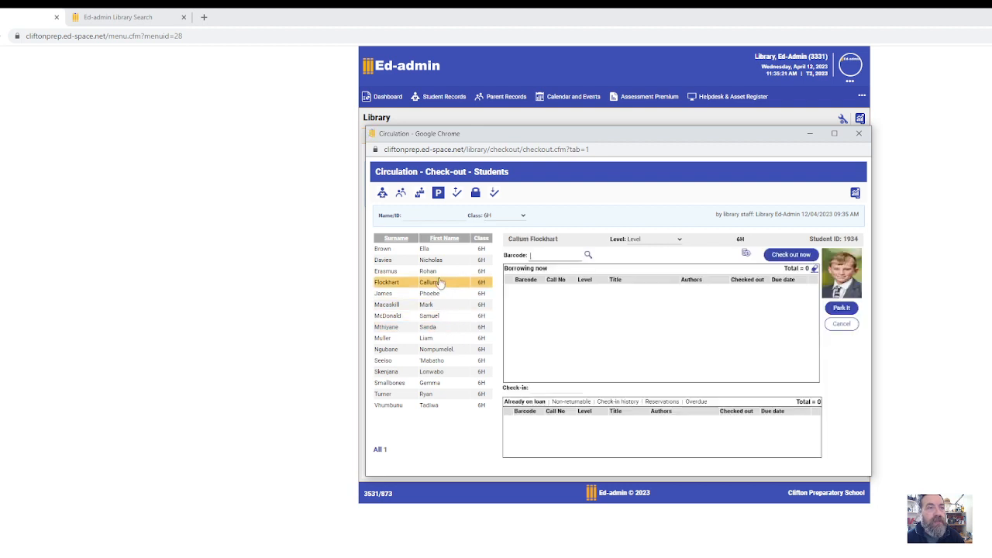
pyautogui.click(430, 251)
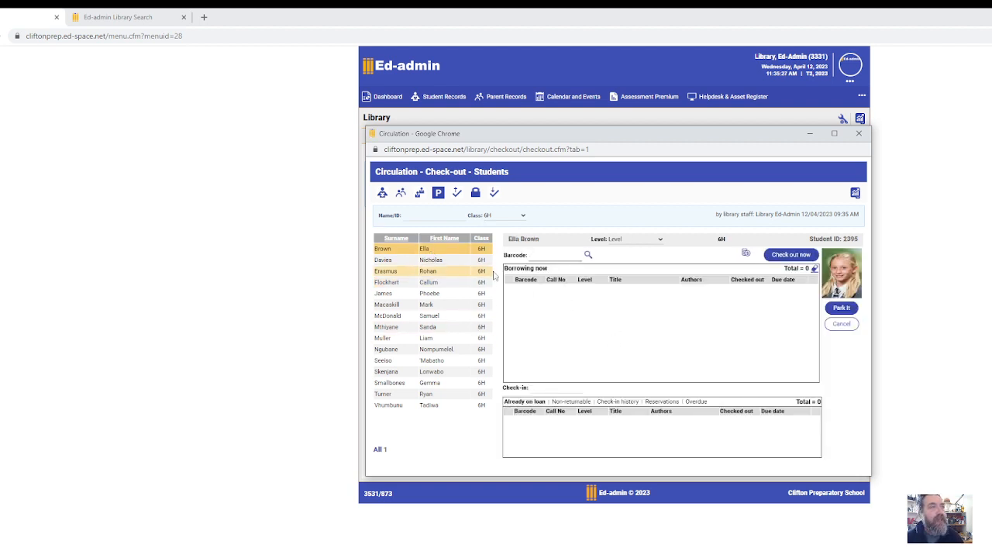
# View the check-out student lists of classes 7B, 7R and 7V in turn.
pyautogui.click(522, 216)
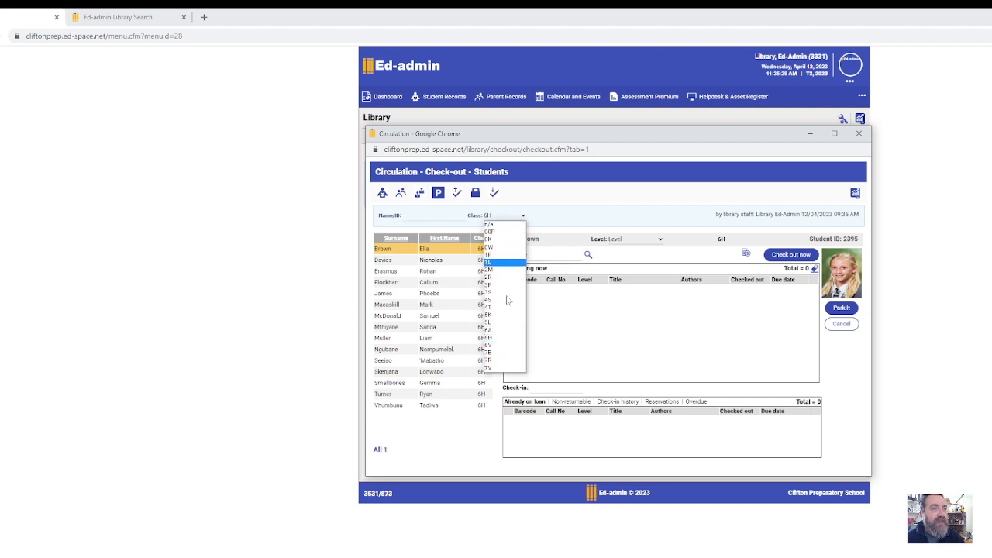
pyautogui.click(501, 354)
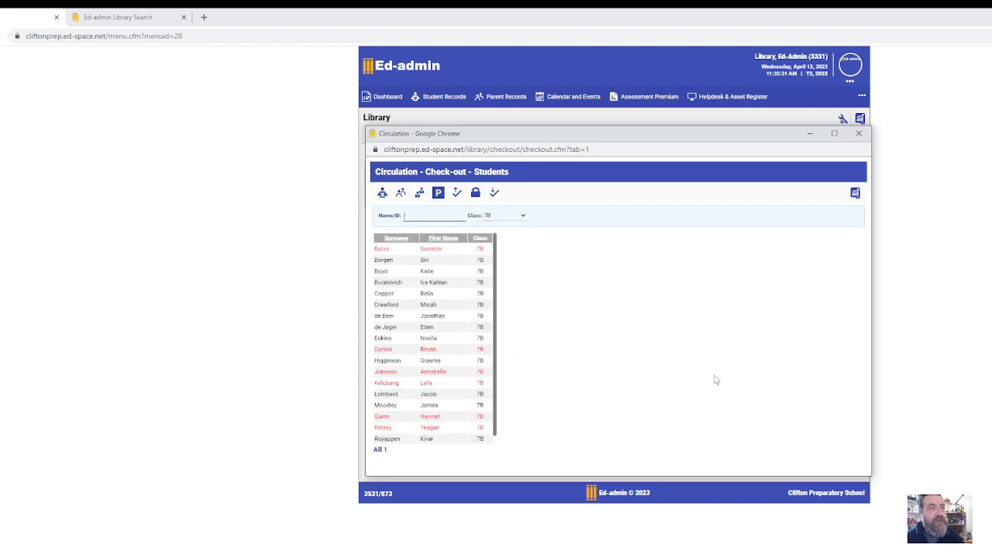
pyautogui.click(521, 215)
pyautogui.click(509, 362)
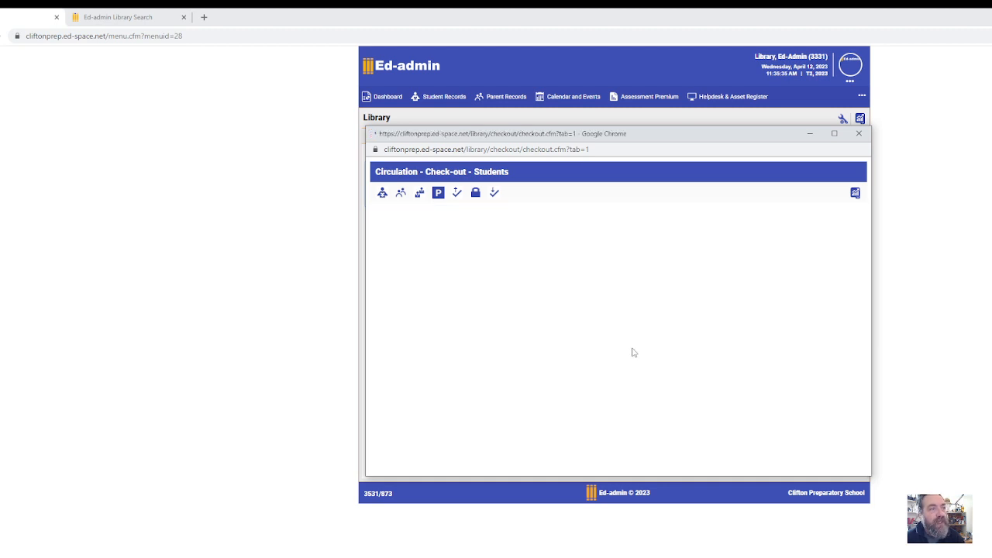
pyautogui.click(515, 217)
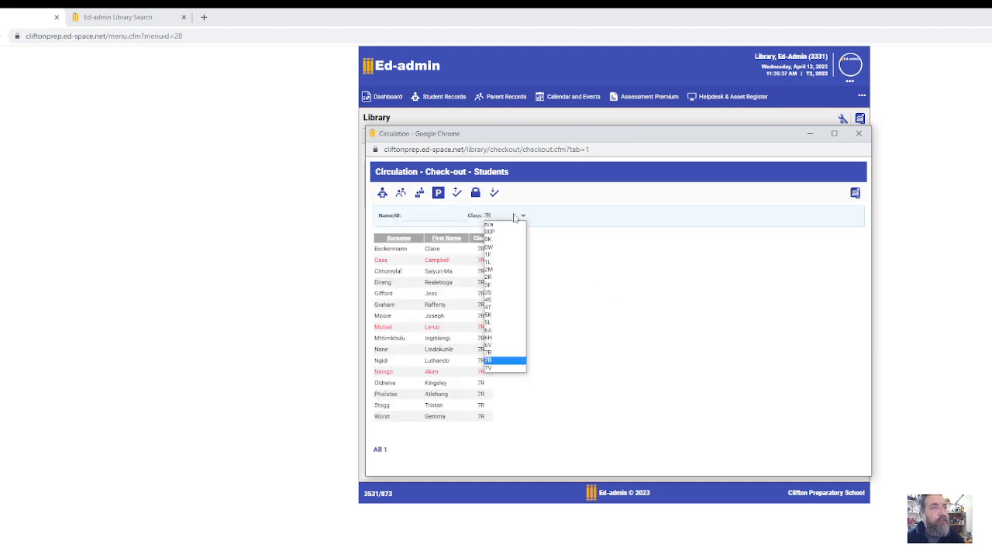
pyautogui.click(505, 373)
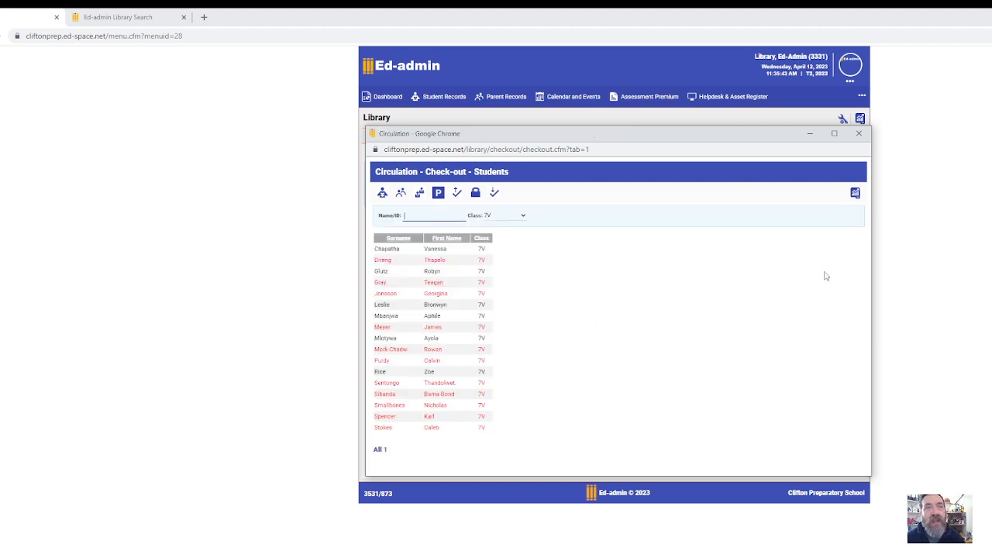
# Filter check-out to class 6H, examine the current class's checkout report for loans and history, and close the report.
pyautogui.click(519, 217)
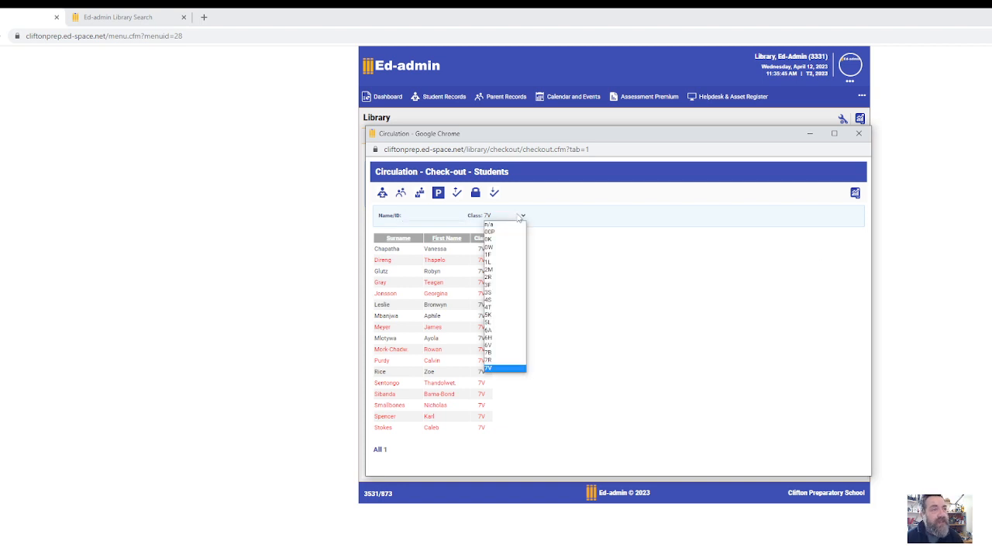
pyautogui.click(505, 338)
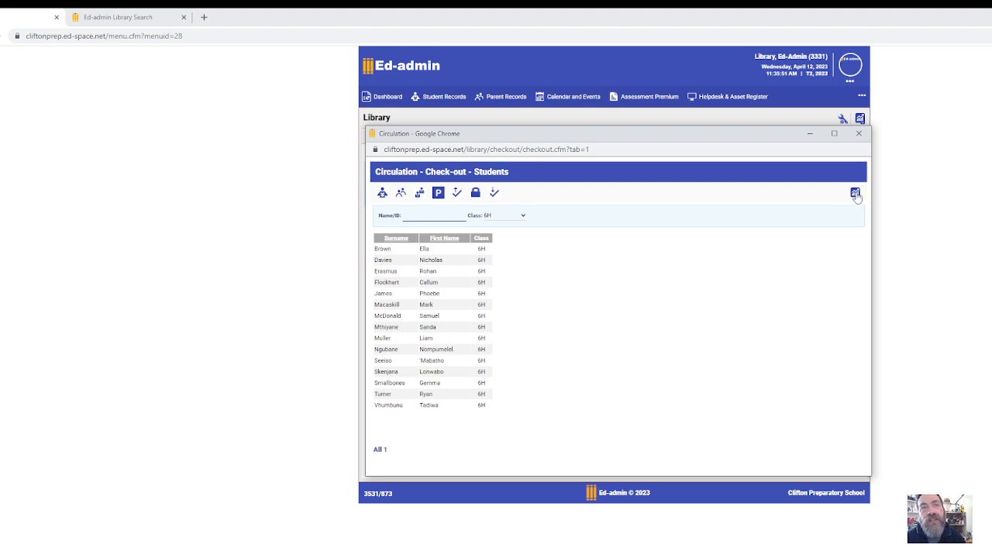
pyautogui.click(856, 196)
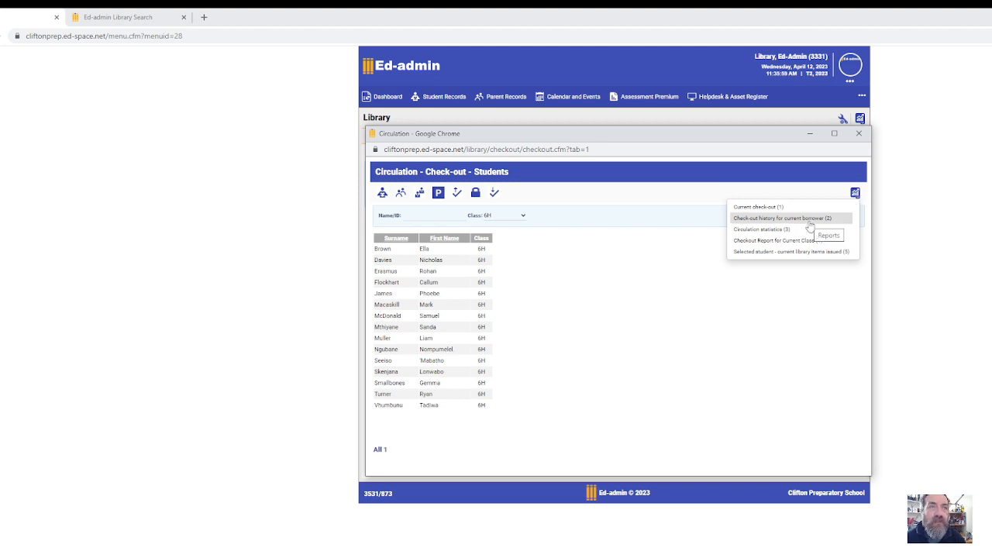
pyautogui.click(787, 242)
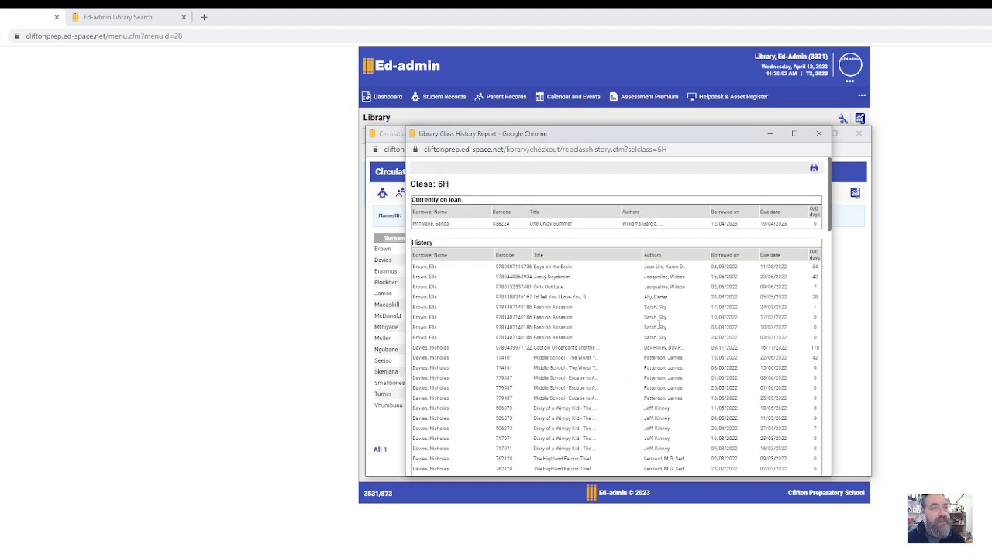
pyautogui.scroll(-3, 689, 335)
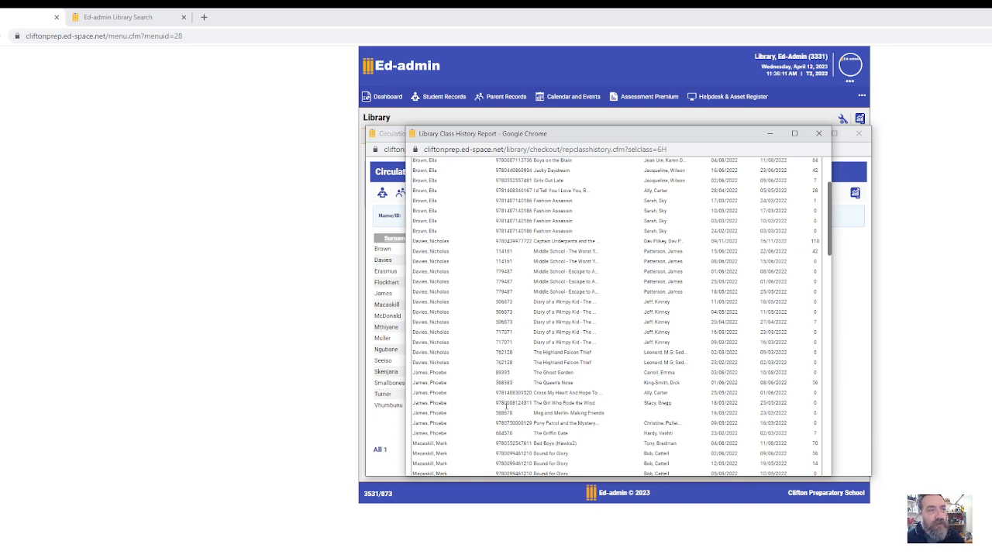
pyautogui.scroll(3, 542, 387)
pyautogui.scroll(-4, 555, 350)
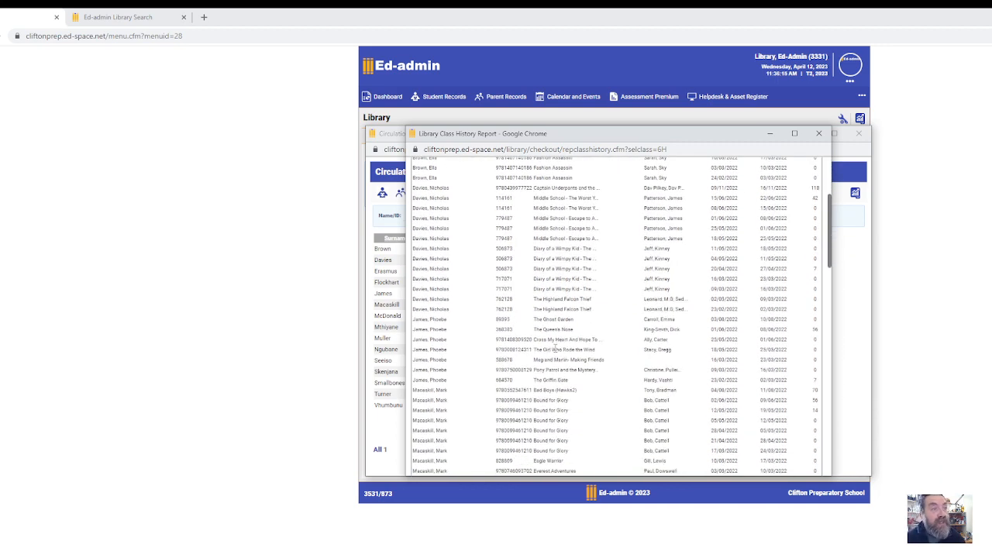
pyautogui.scroll(10, 555, 350)
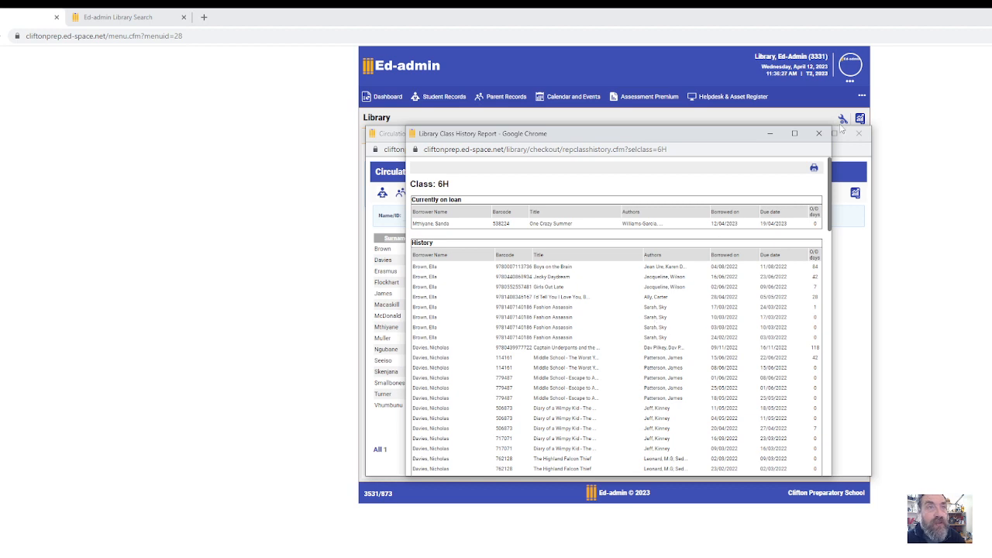
pyautogui.click(818, 133)
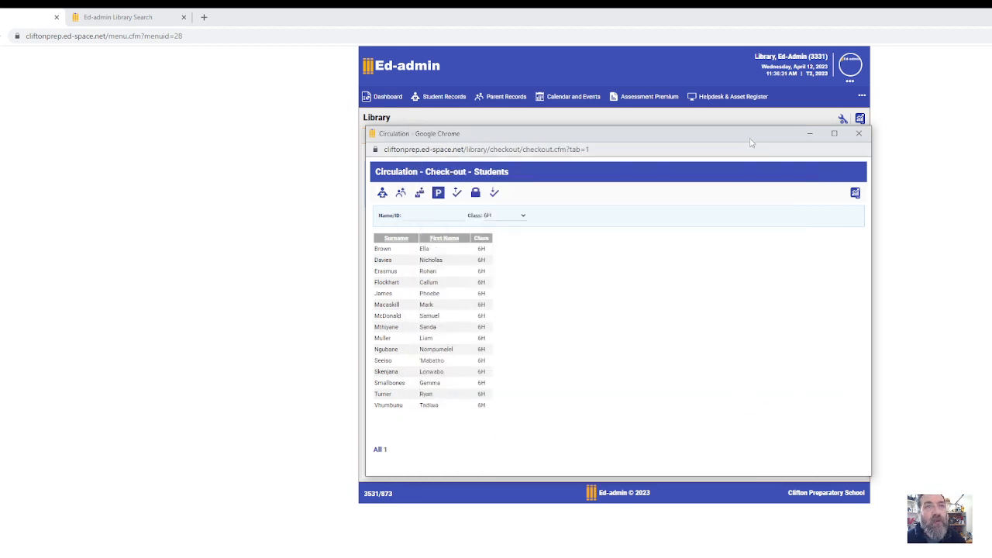
# Close the Circulation window and return to the dashboard to show the Library and Library Search modules.
pyautogui.moveTo(750, 142); pyautogui.dragTo(681, 173)
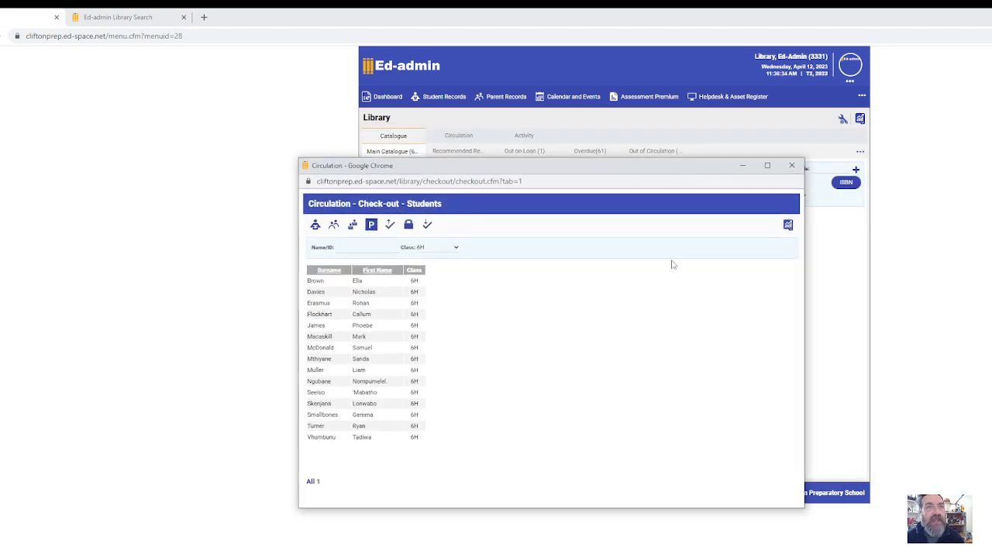
pyautogui.click(792, 167)
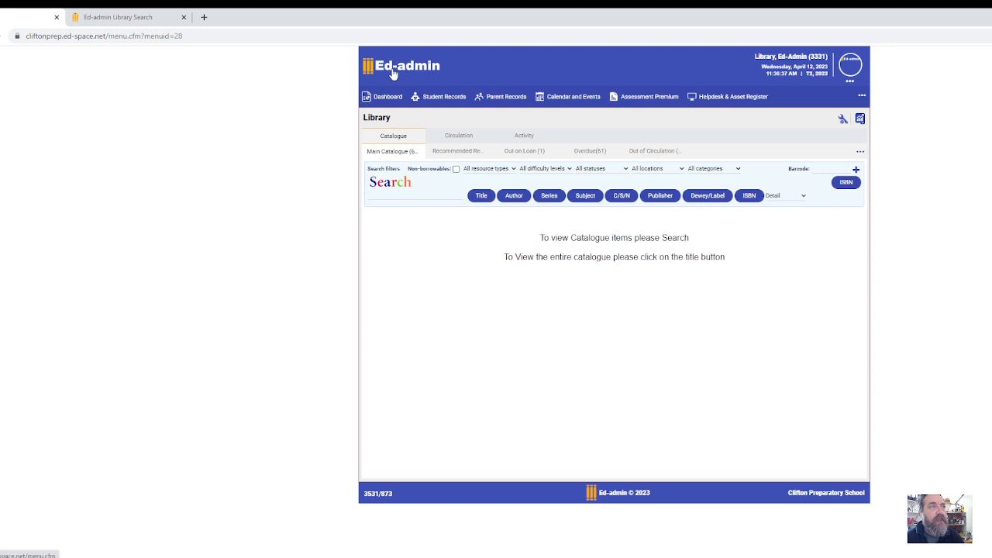
pyautogui.click(392, 72)
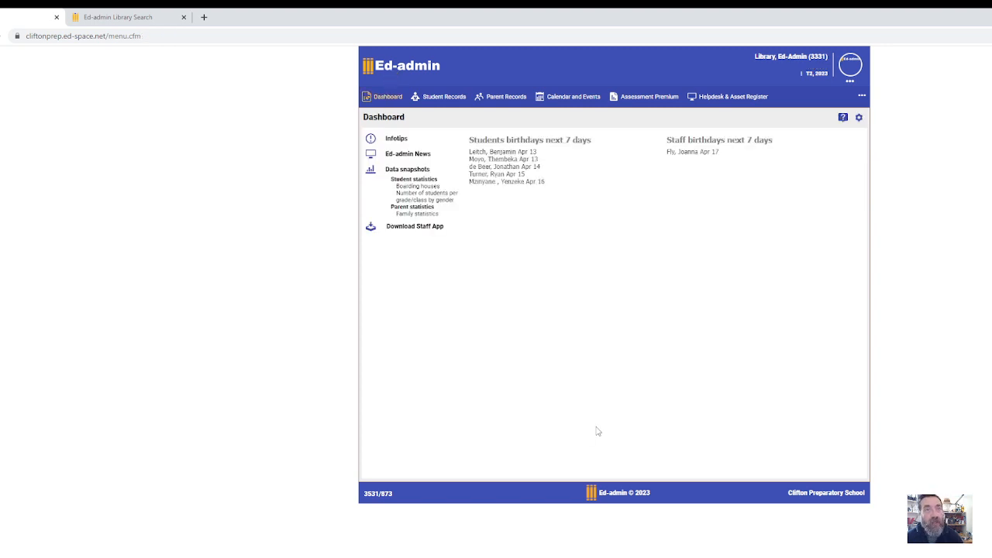
pyautogui.click(862, 97)
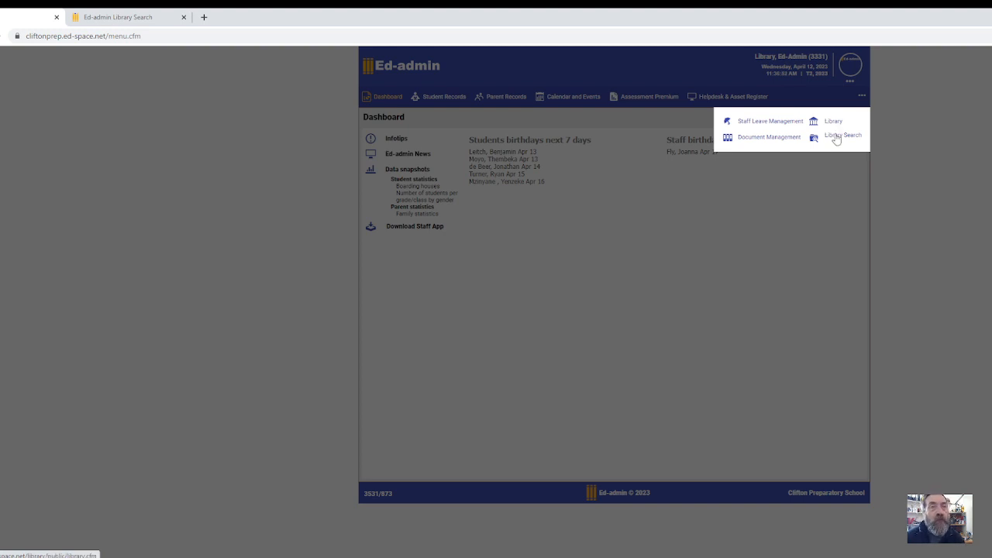
# Switch to the public Library Search page and search the catalogue for "dwarf".
pyautogui.click(133, 23)
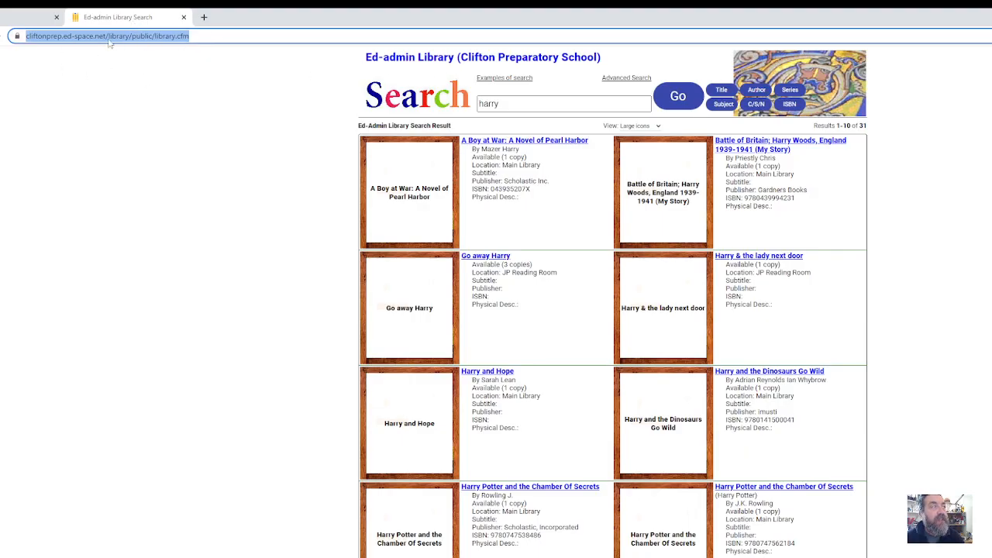
pyautogui.click(572, 104)
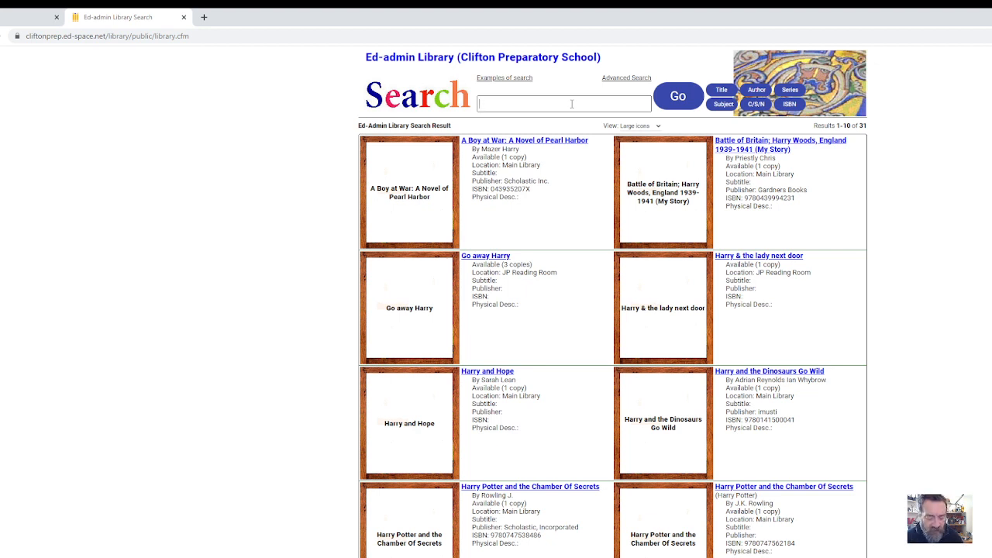
pyautogui.write('dwar')
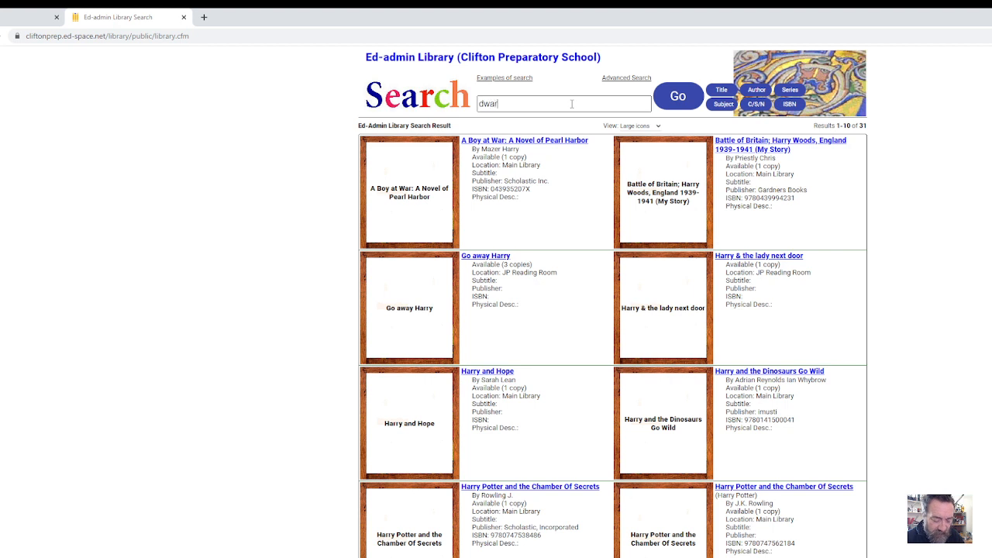
pyautogui.write('f')
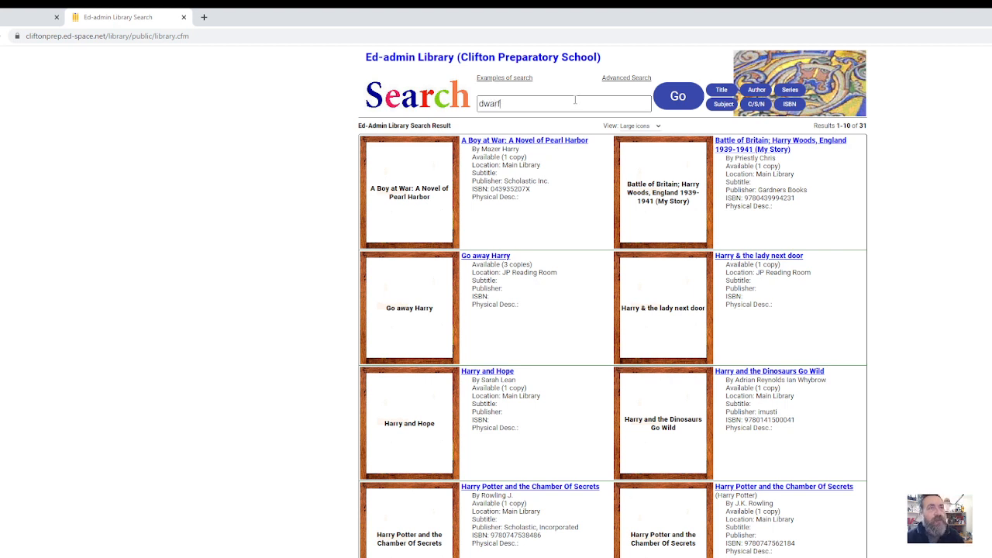
pyautogui.click(679, 96)
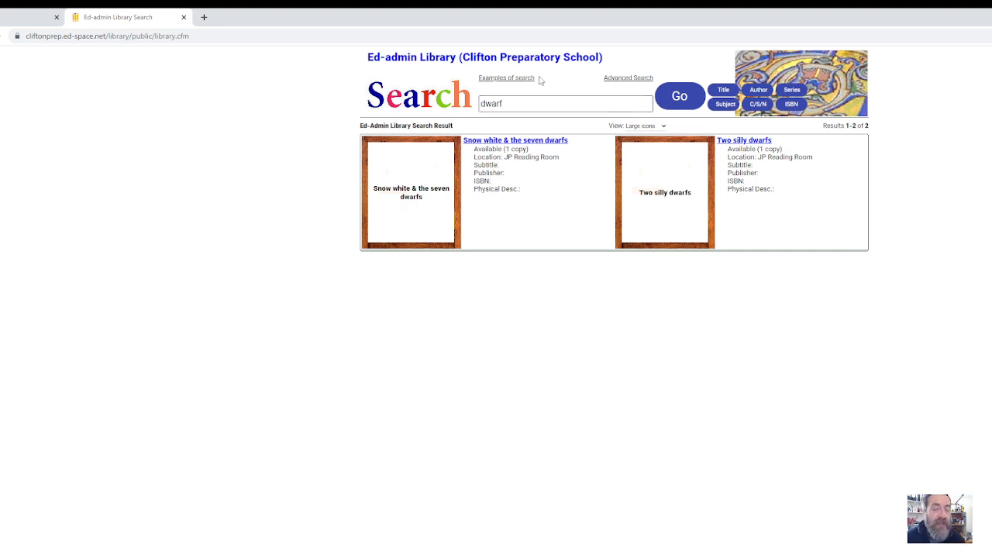
# Replace the catalogue search term with "harry potter" and run the search.
pyautogui.press('BackSpace')
pyautogui.press('BackSpace')
pyautogui.press('BackSpace')
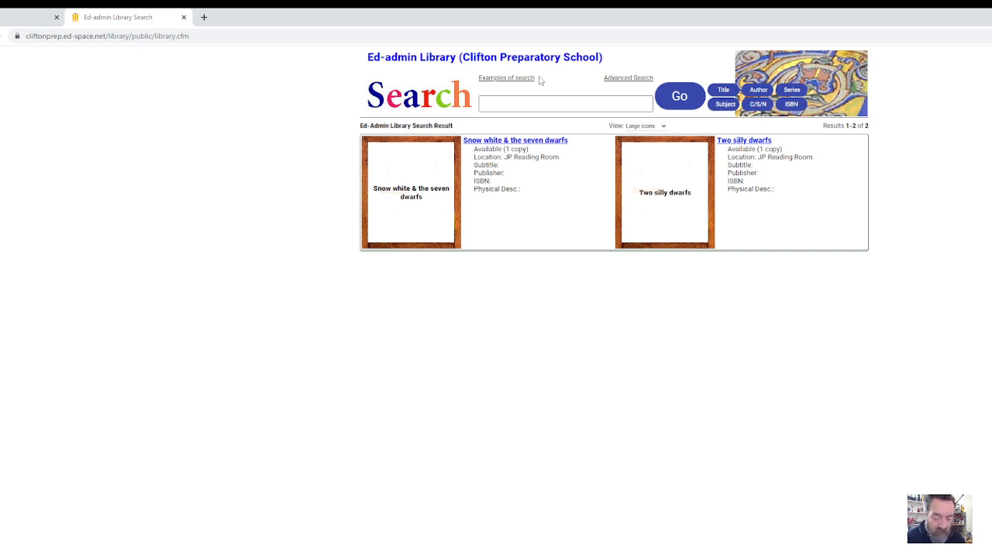
pyautogui.write('harry po')
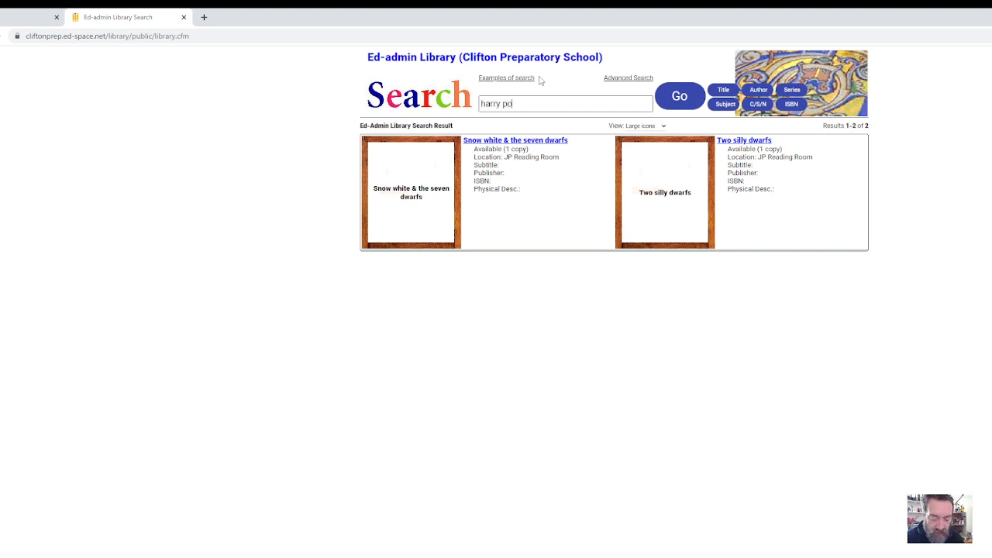
pyautogui.write('tter')
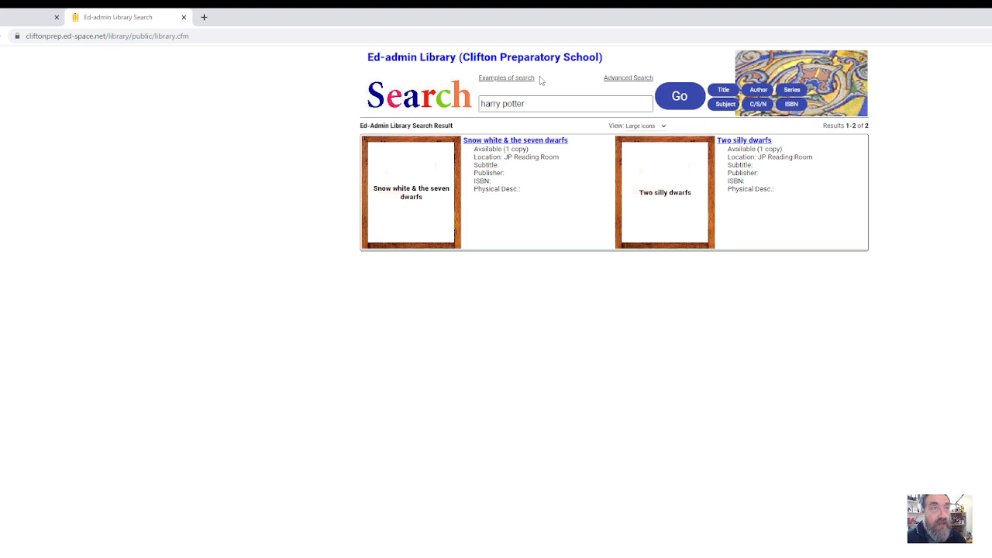
pyautogui.click(681, 99)
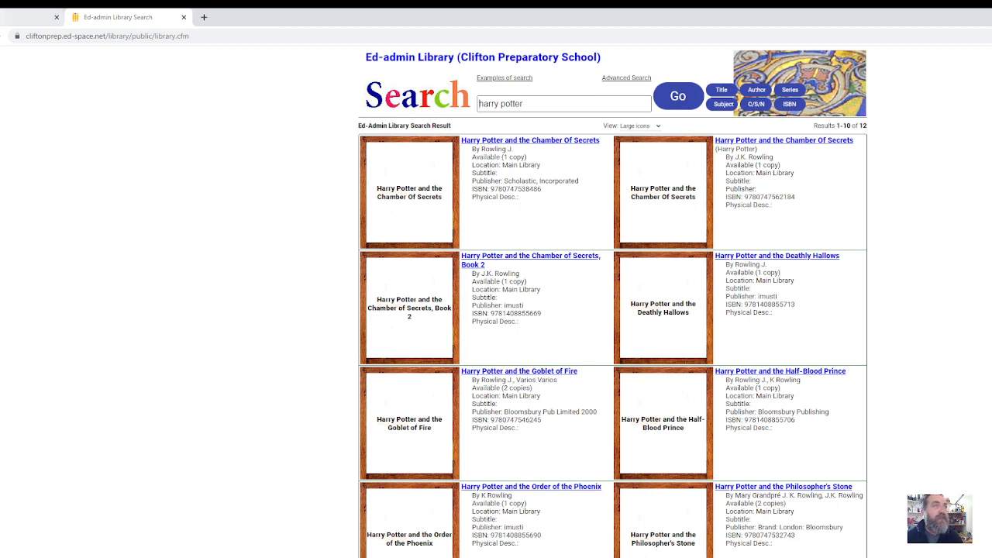
# Return to the Library module's student check-out, filter to class 6H and open the fifth listed student's borrowing record.
pyautogui.hotkey('ctrl', 'shift', 'Tab')
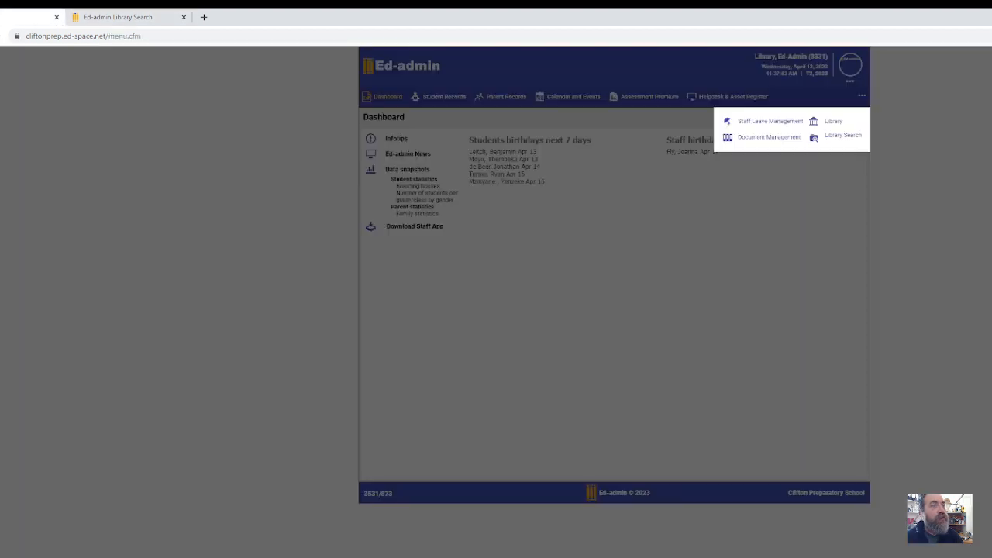
pyautogui.click(830, 124)
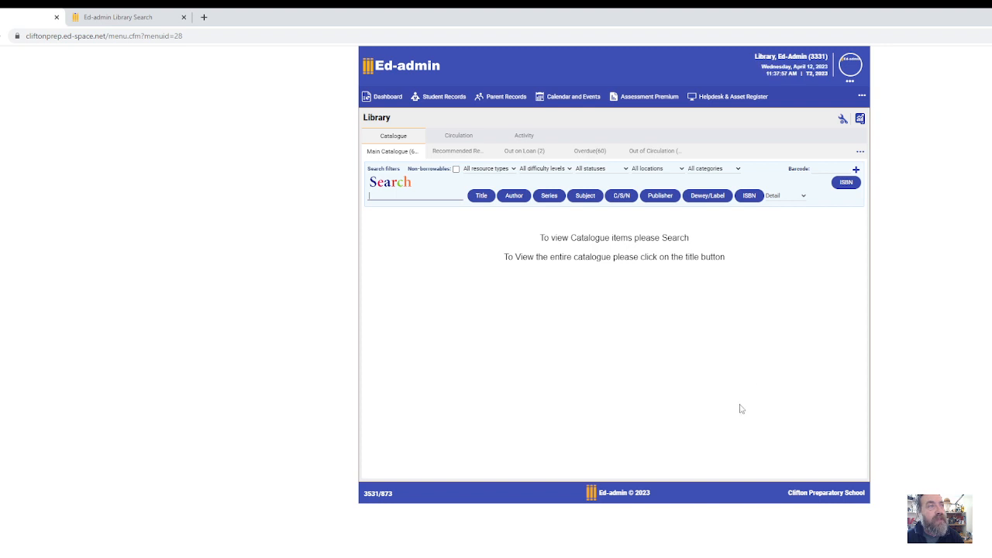
pyautogui.click(458, 137)
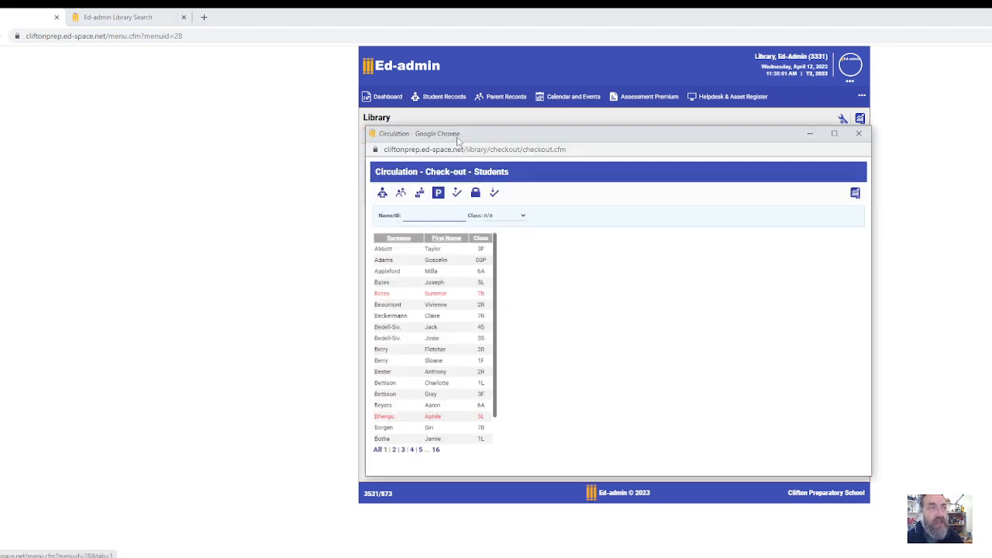
pyautogui.click(522, 215)
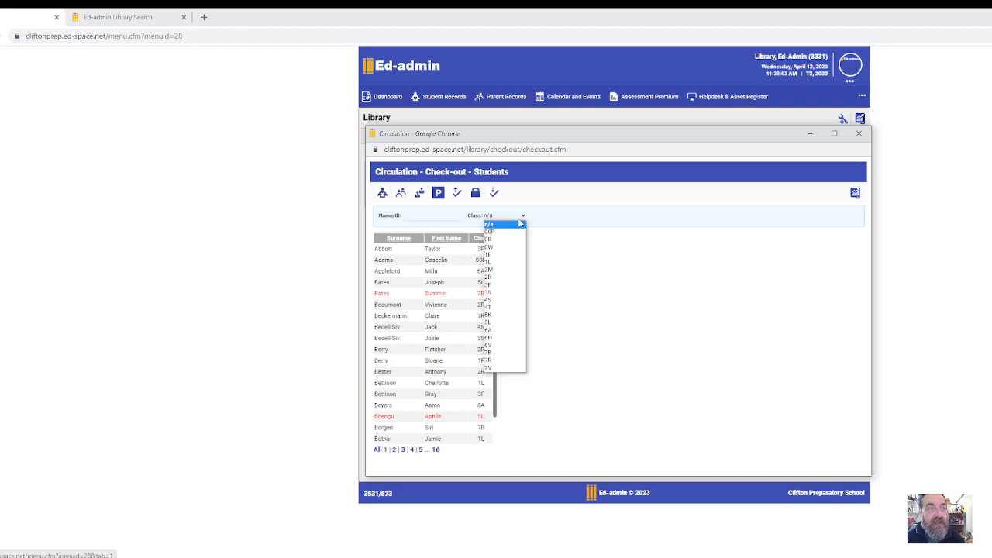
pyautogui.click(510, 339)
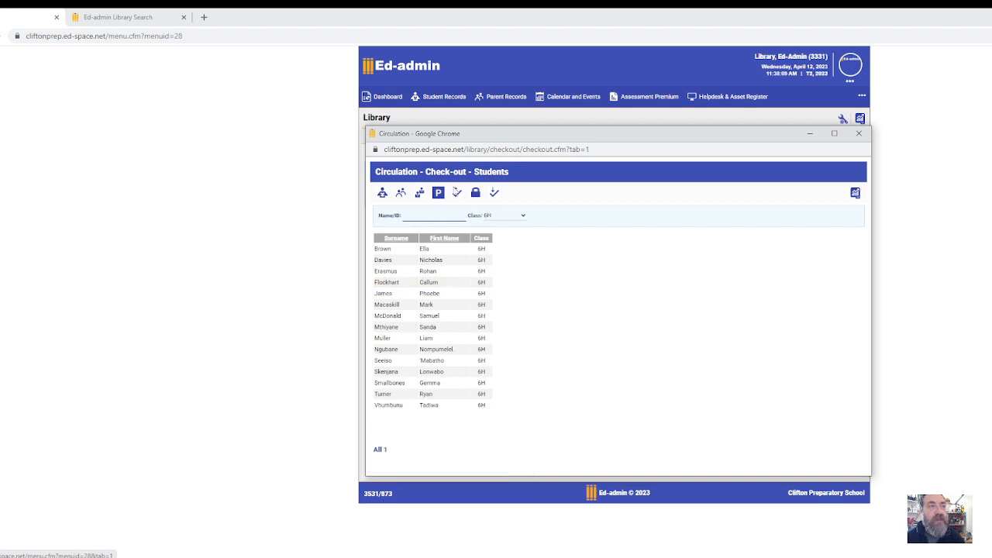
pyautogui.click(395, 295)
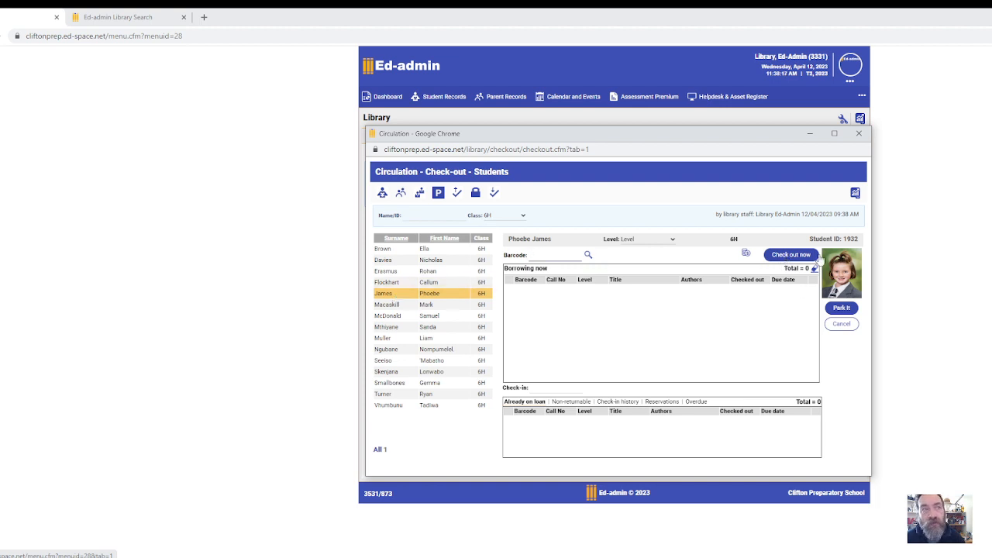
# Show the Check-in page with its barcode entry, then close the Circulation window.
pyautogui.click(495, 194)
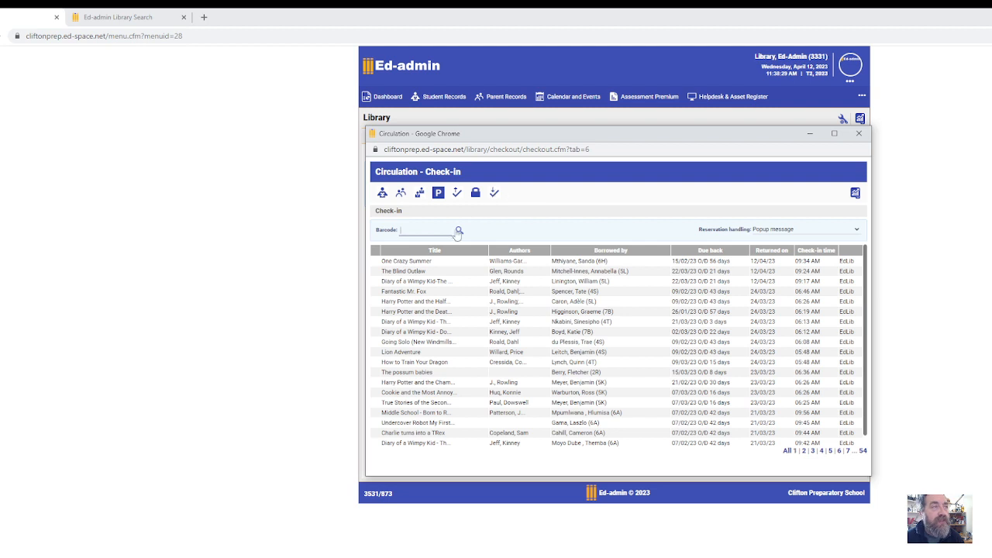
pyautogui.click(426, 230)
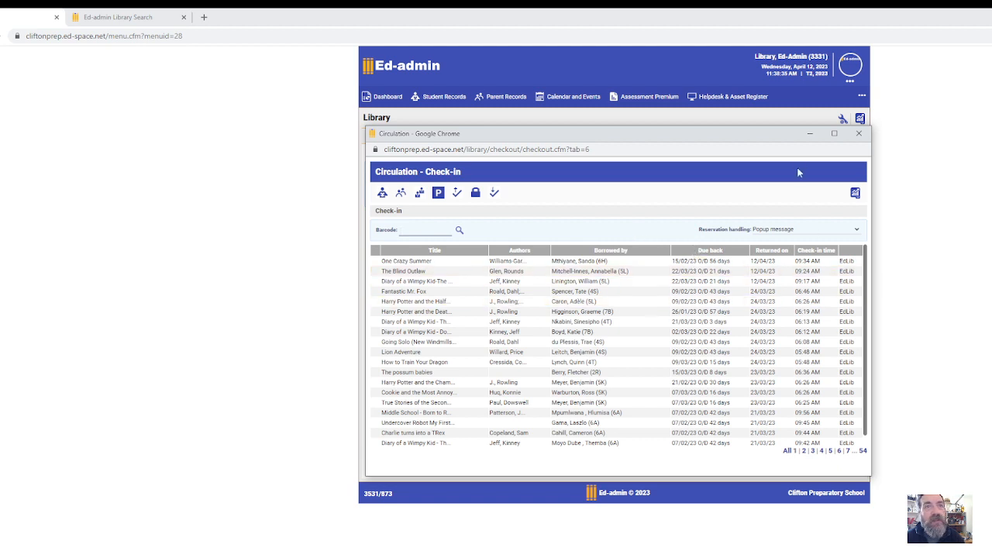
pyautogui.click(858, 134)
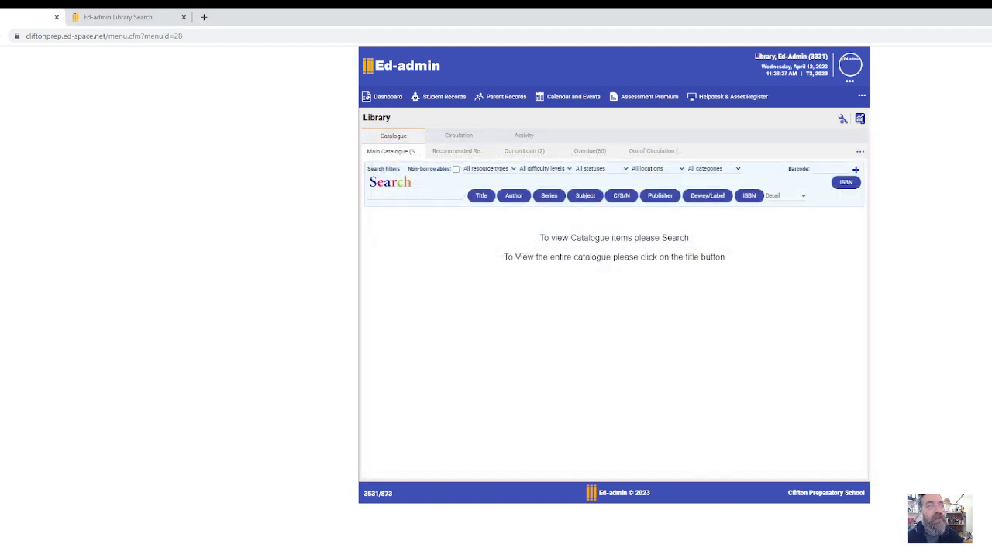